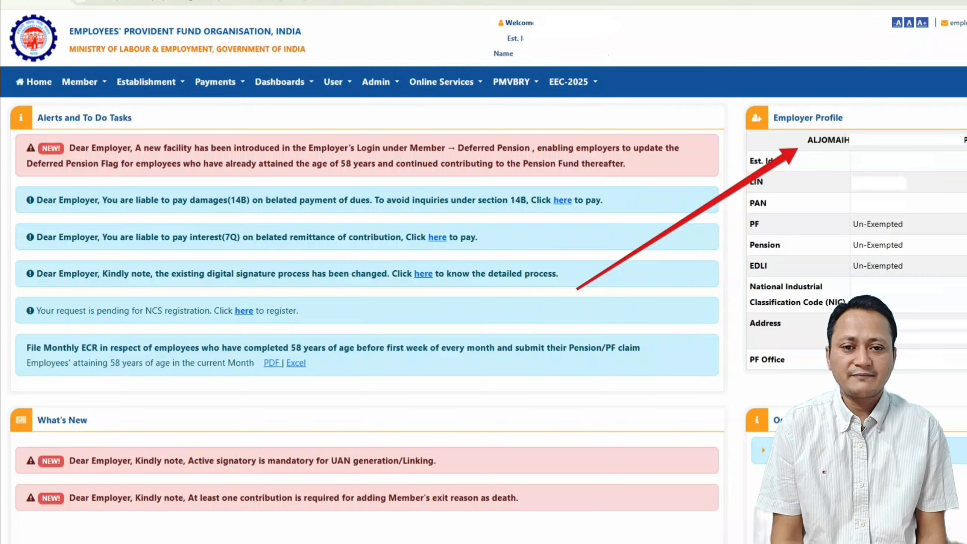
- Open the Modify Establishment Details page and go to the Form-5A digital signing page
{"action": "left_click", "coordinate": [149, 82]}
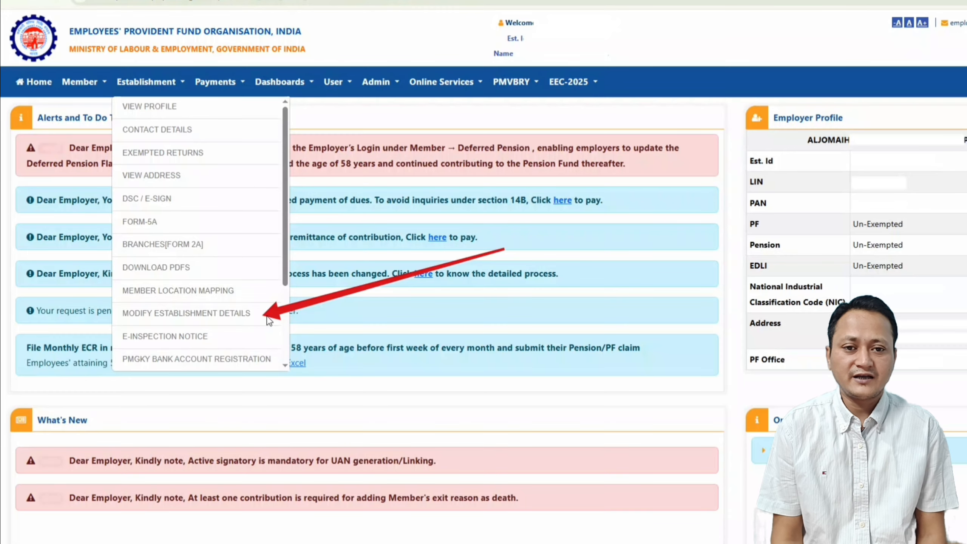
{"action": "left_click", "coordinate": [186, 314]}
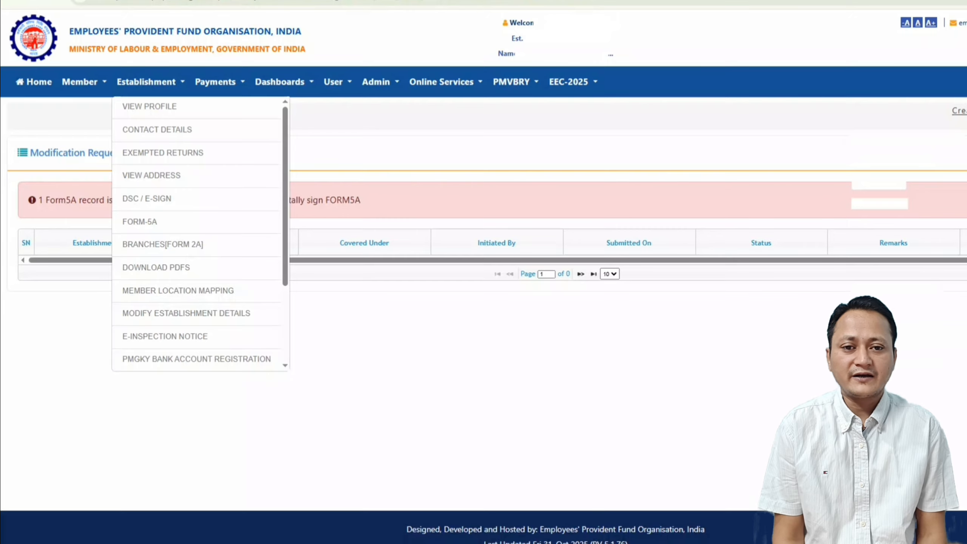
{"action": "left_click", "coordinate": [140, 222]}
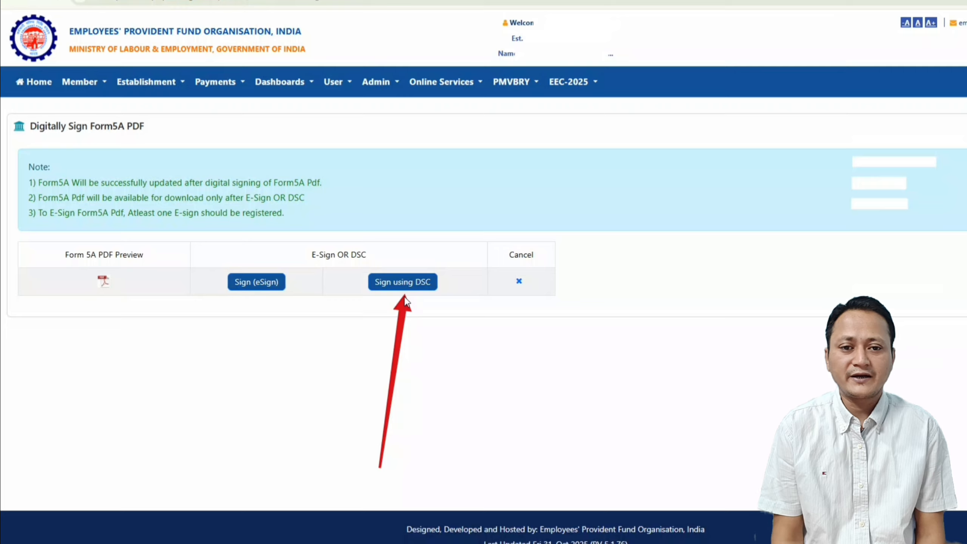
- Sign the Form5A PDF using DSC with the listed signatory, entering the token's user PIN and acknowledging the result
{"action": "left_click", "coordinate": [403, 285]}
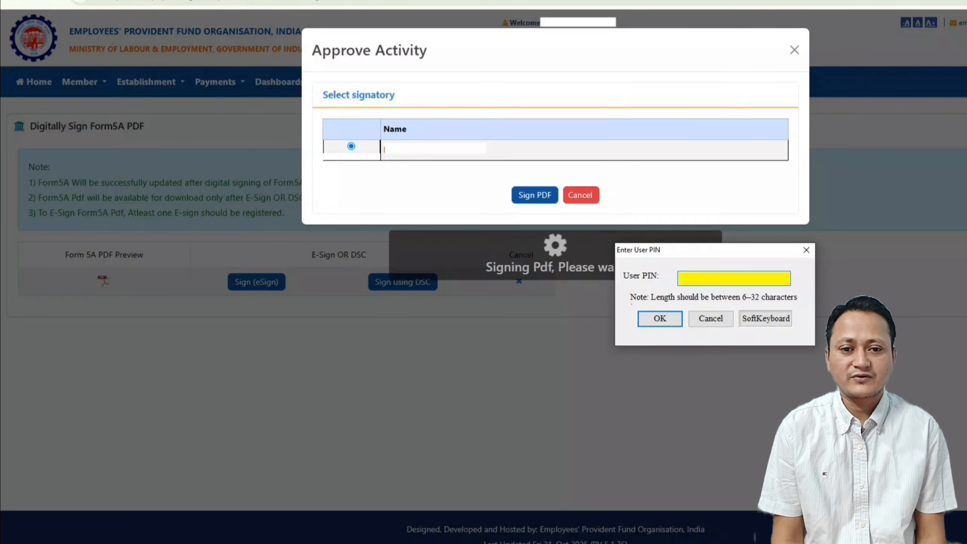
{"action": "type", "text": "•••••••••"}
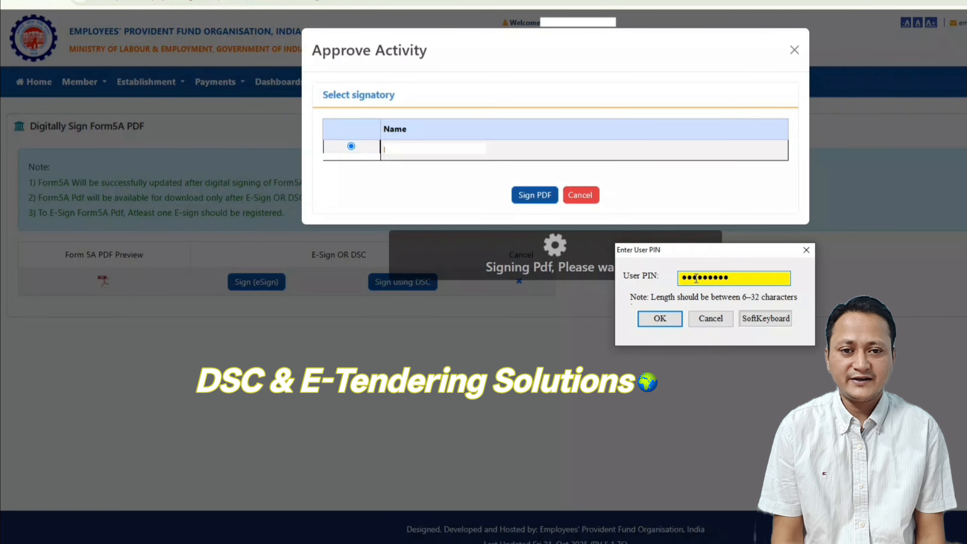
{"action": "left_click", "coordinate": [659, 318]}
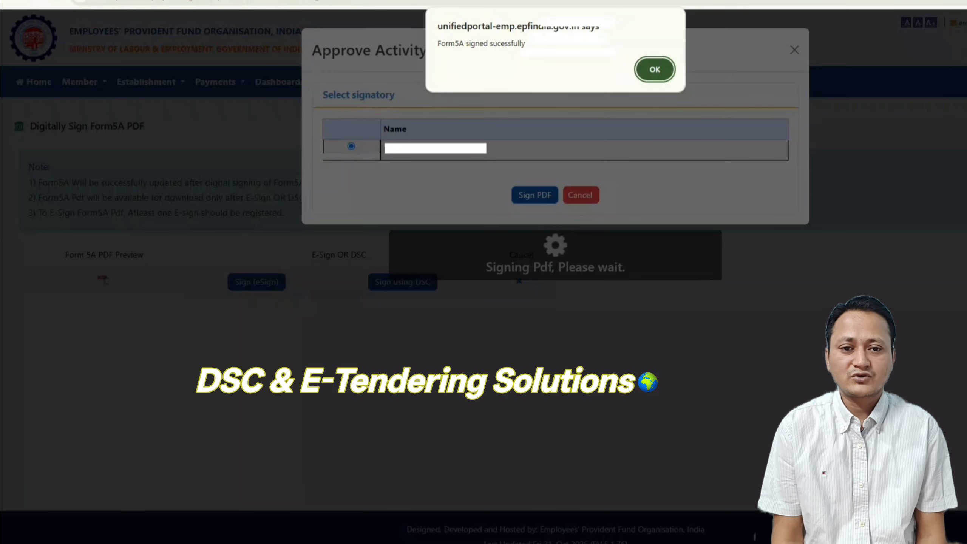
{"action": "left_click", "coordinate": [655, 69]}
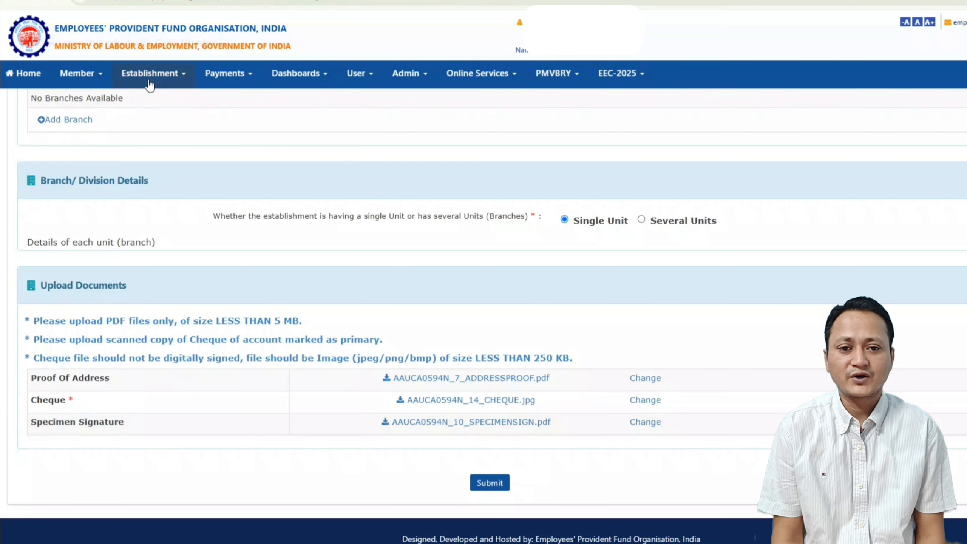
- Open the establishment modification request and approve it using DSC, entering the token's user PIN
{"action": "left_click", "coordinate": [154, 73]}
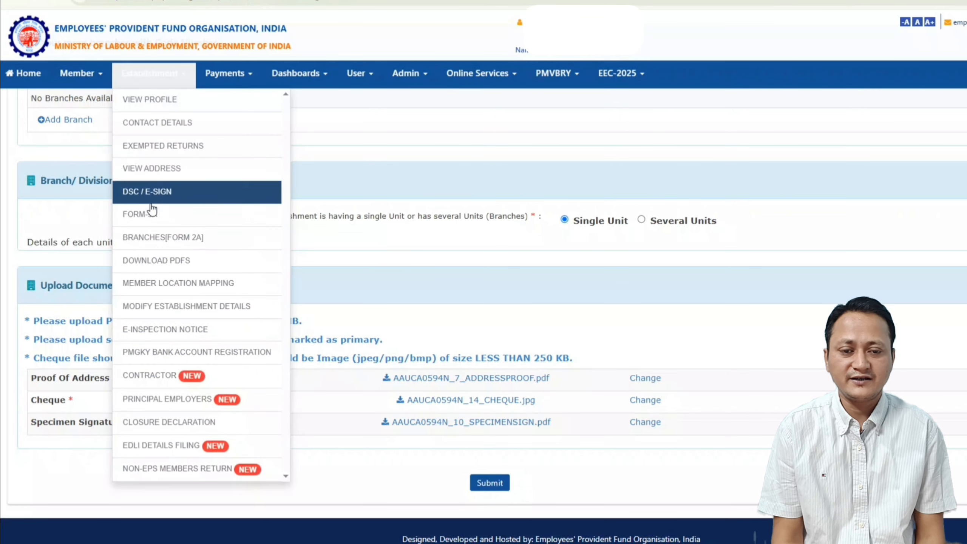
{"action": "left_click", "coordinate": [178, 314]}
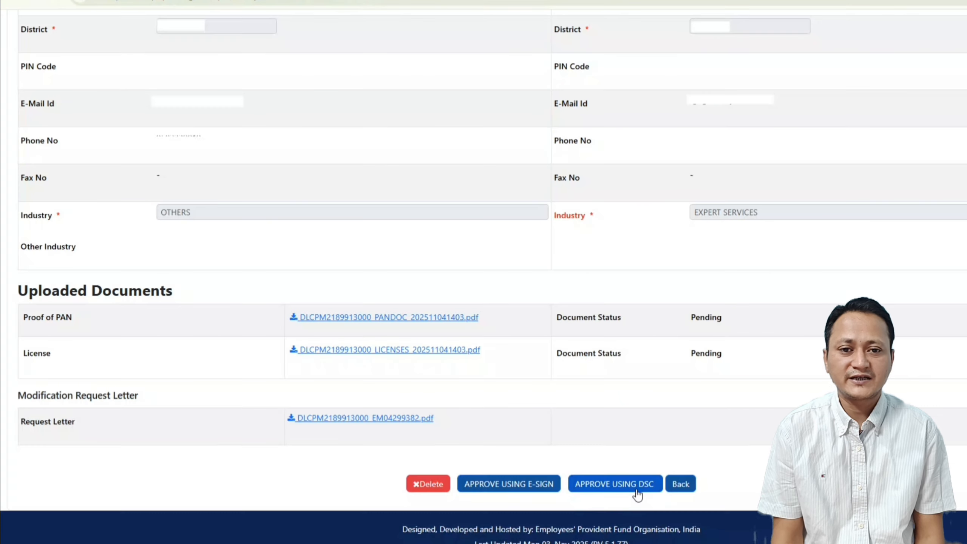
{"action": "left_click", "coordinate": [634, 489]}
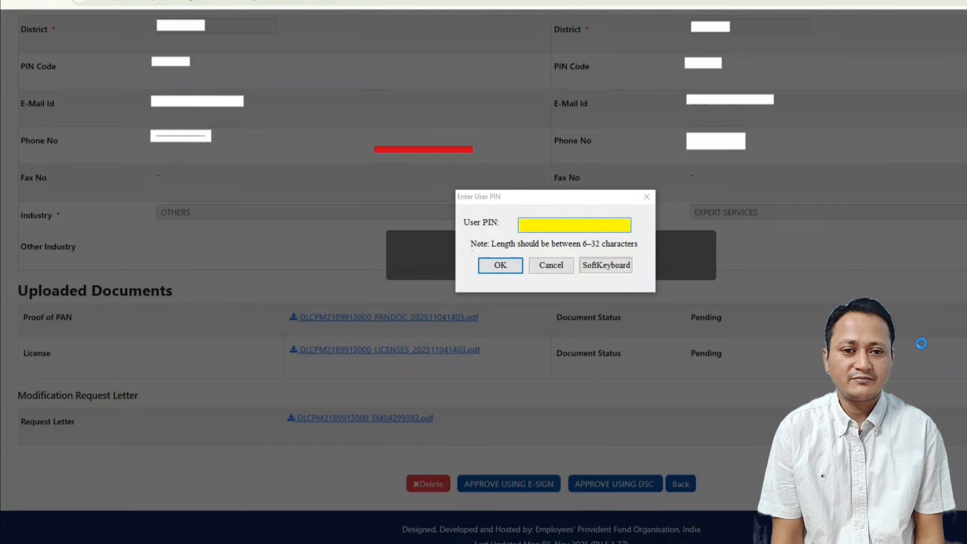
{"action": "type", "text": "••••••••"}
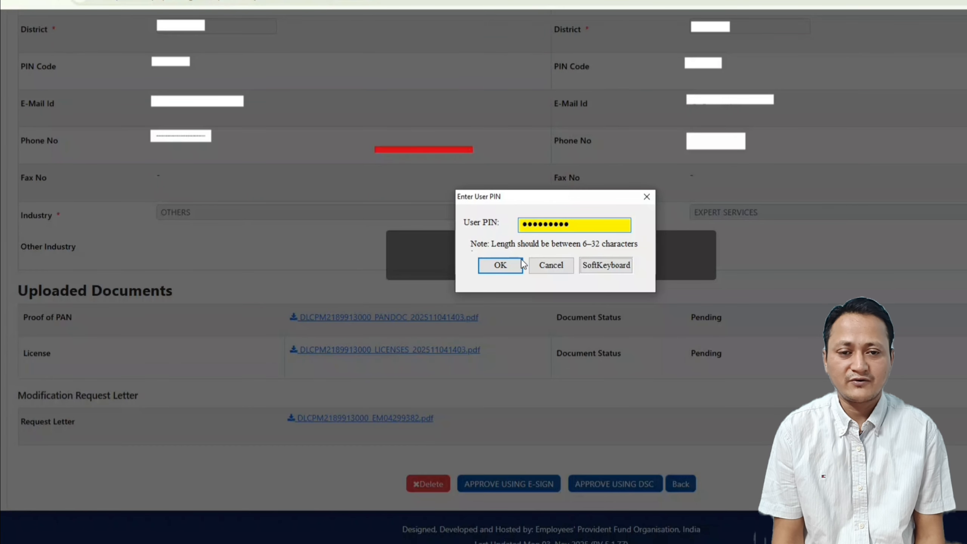
{"action": "left_click", "coordinate": [520, 265]}
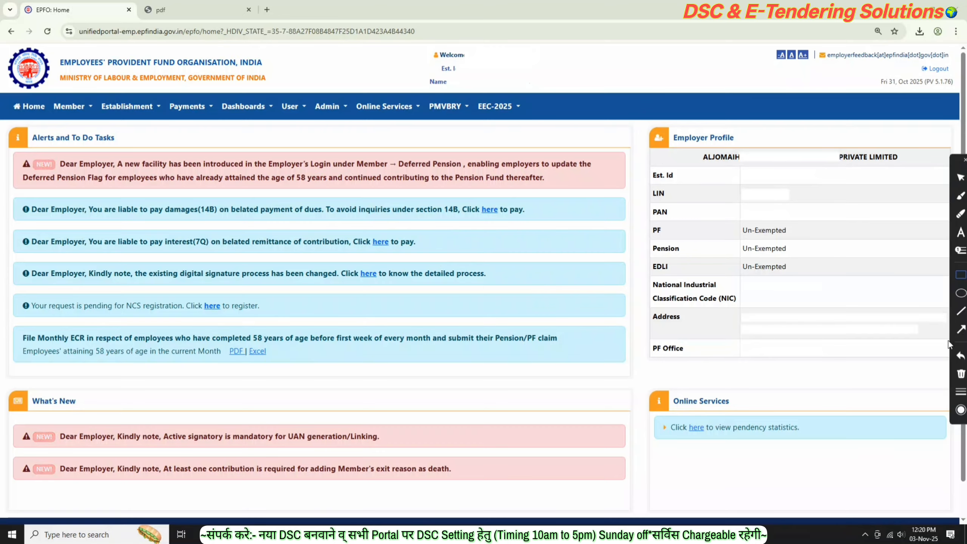
{"action": "left_click", "coordinate": [961, 330]}
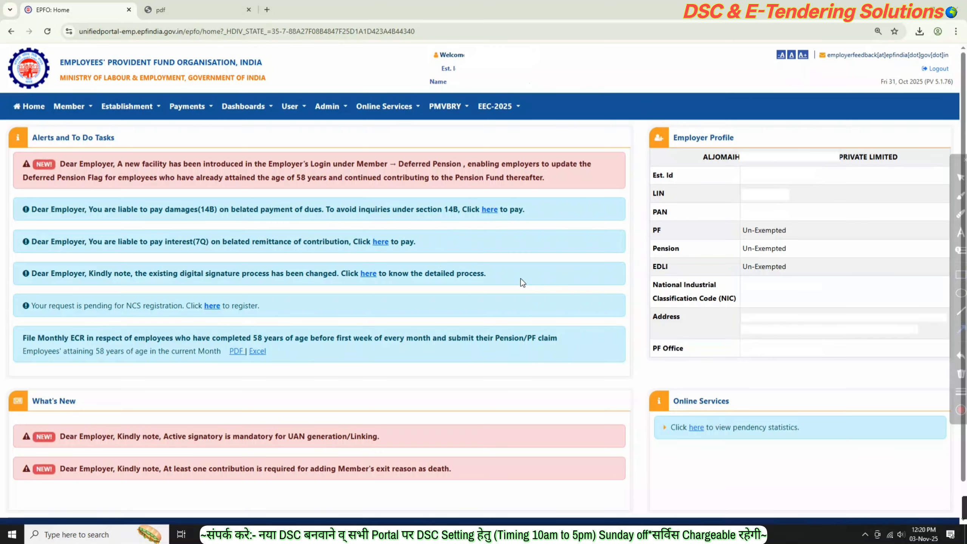
{"action": "left_click_drag", "start_coordinate": [501, 287], "coordinate": [694, 166]}
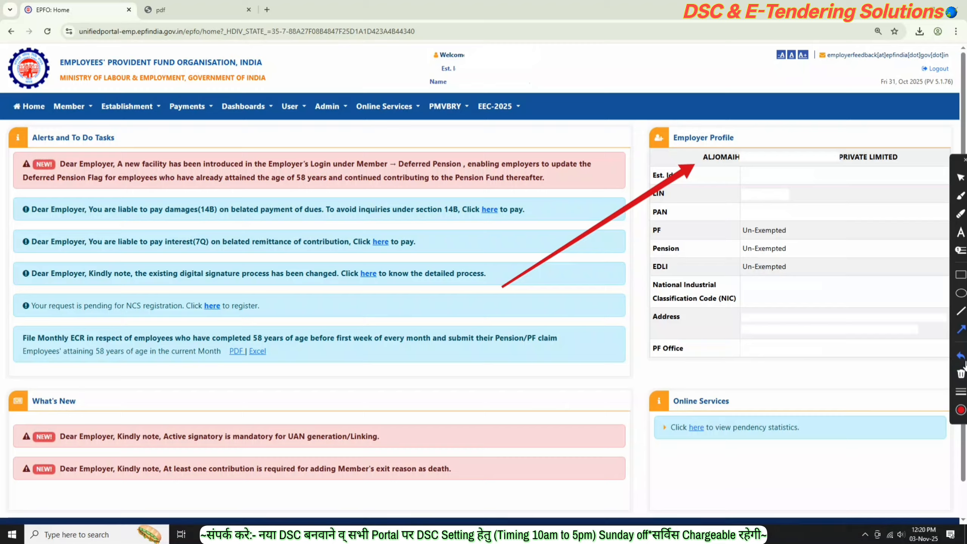
{"action": "left_click", "coordinate": [960, 375]}
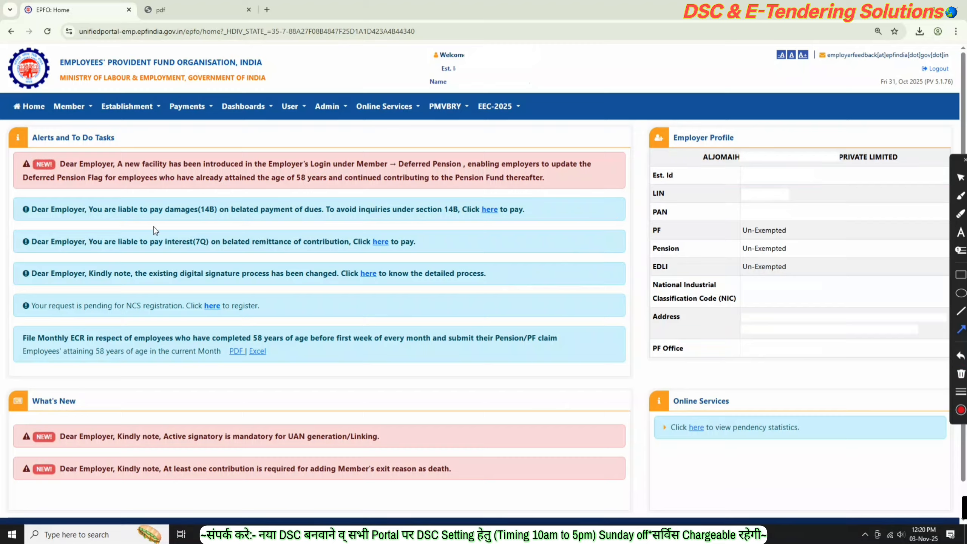
{"action": "mouse_move", "coordinate": [236, 352]}
{"action": "left_mouse_down"}
{"action": "mouse_move", "coordinate": [151, 118]}
{"action": "mouse_move", "coordinate": [117, 111]}
{"action": "left_mouse_up"}
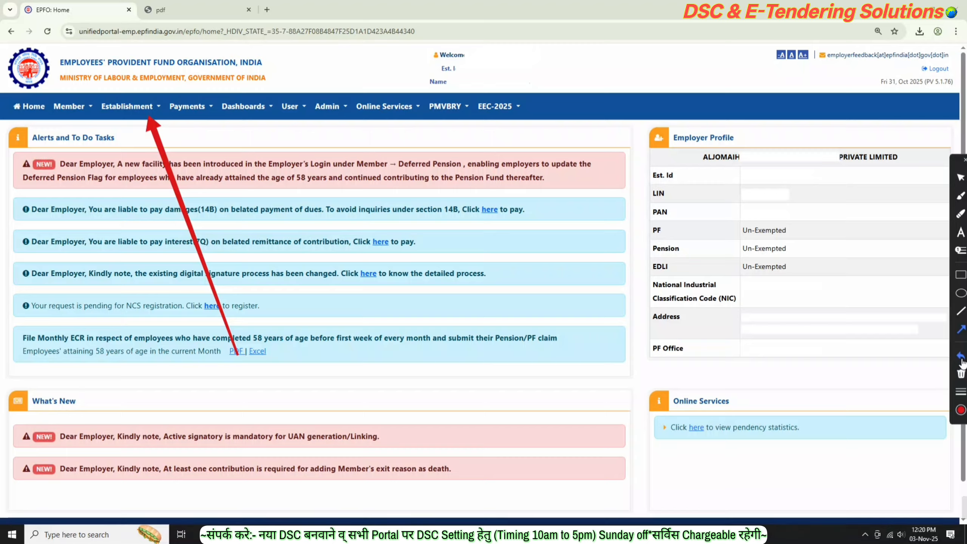
{"action": "left_click", "coordinate": [961, 371]}
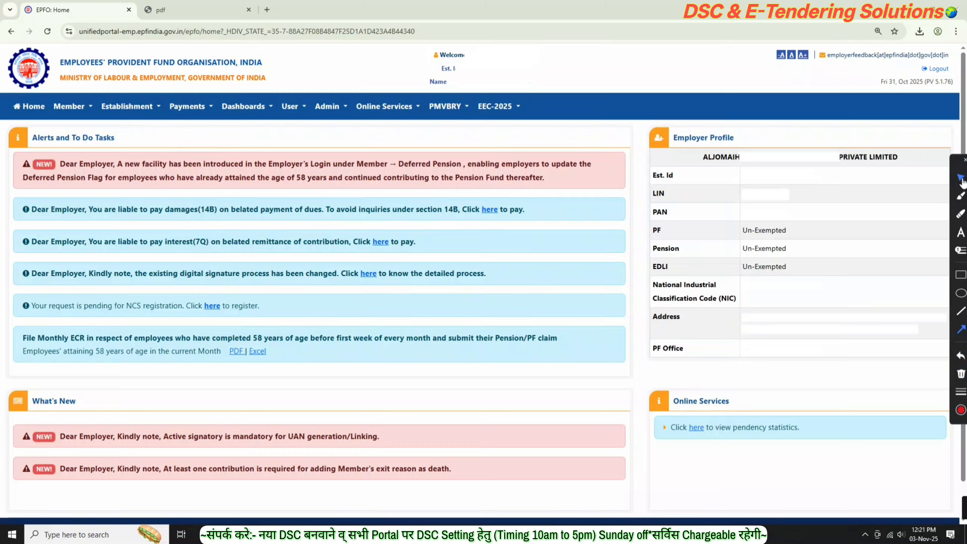
- Open the Modify Establishment Details page to show the establishment's modification request list
{"action": "left_click", "coordinate": [139, 111]}
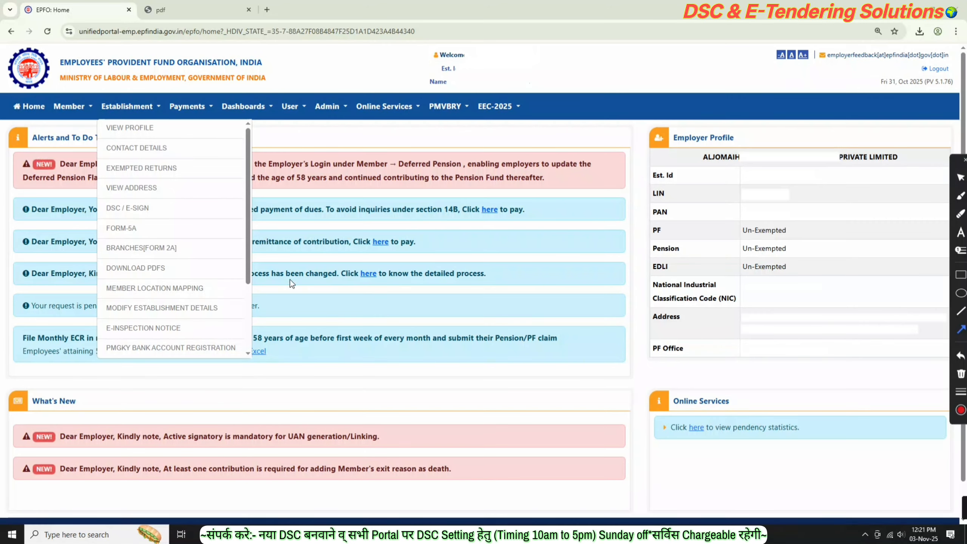
{"action": "left_click_drag", "start_coordinate": [439, 252], "coordinate": [231, 309]}
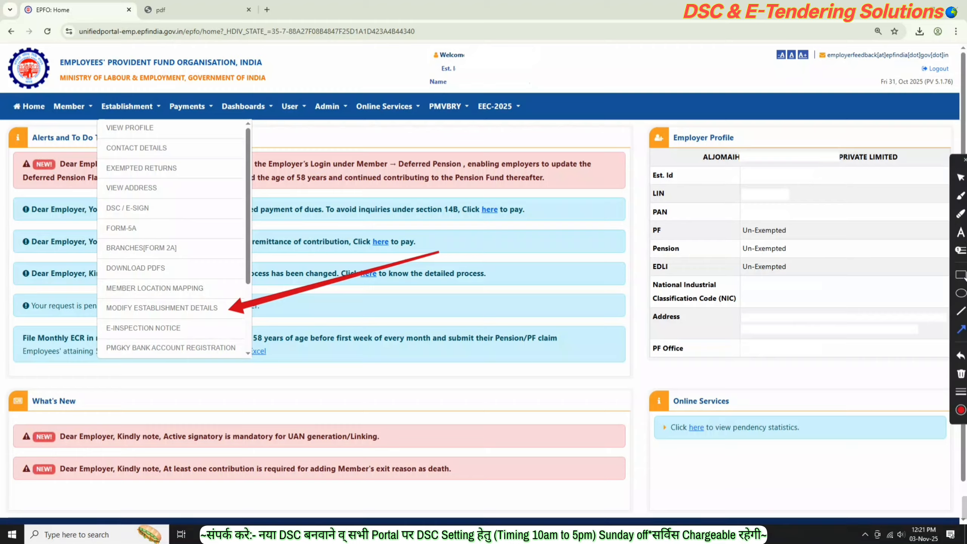
{"action": "left_click", "coordinate": [962, 357]}
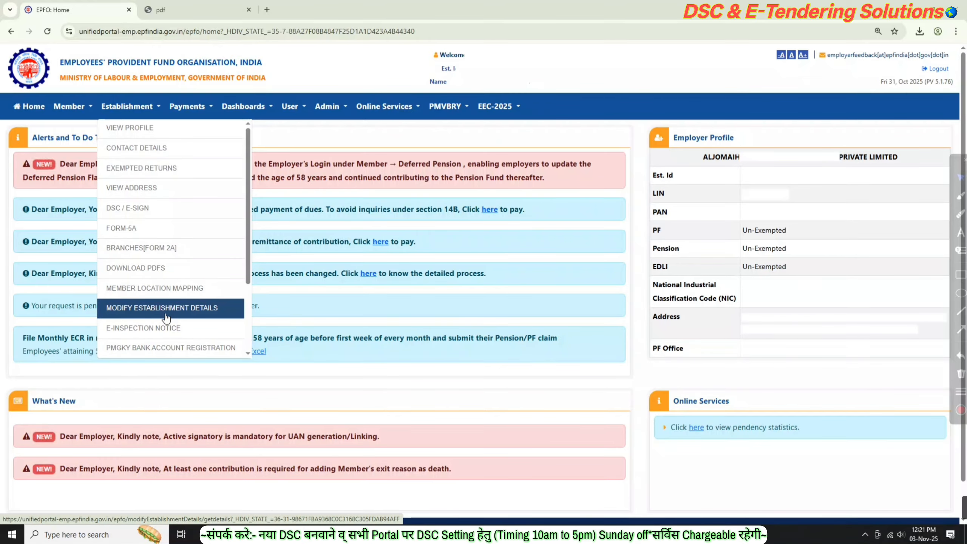
{"action": "left_click", "coordinate": [202, 319]}
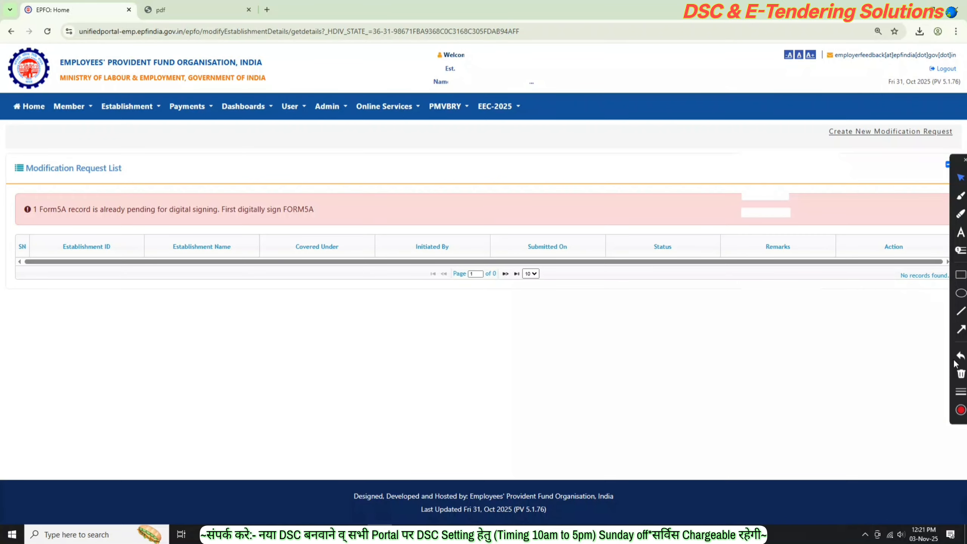
{"action": "left_click", "coordinate": [962, 331]}
{"action": "mouse_move", "coordinate": [307, 403]}
{"action": "left_mouse_down"}
{"action": "mouse_move", "coordinate": [200, 222]}
{"action": "mouse_move", "coordinate": [55, 219]}
{"action": "left_mouse_up"}
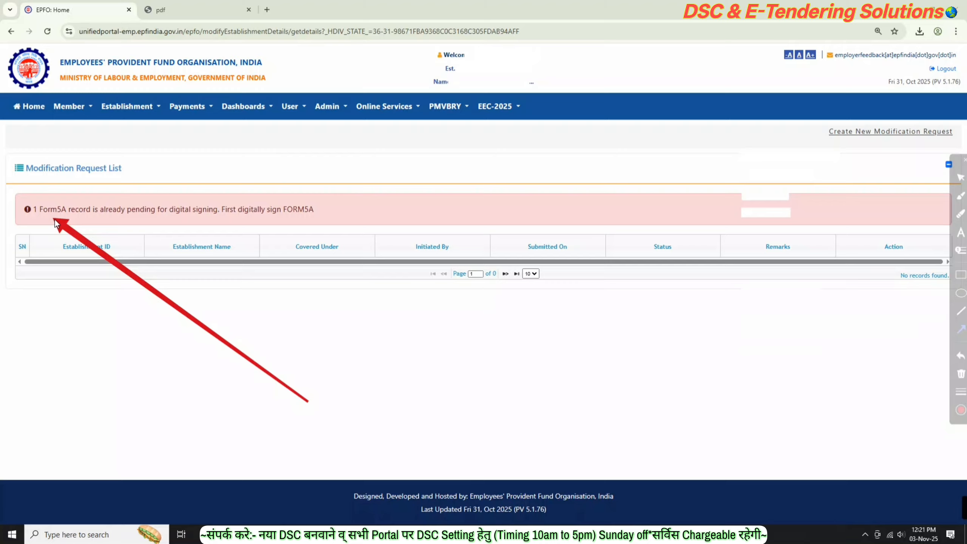
{"action": "left_click_drag", "start_coordinate": [54, 219], "coordinate": [234, 229]}
{"action": "mouse_move", "coordinate": [252, 222]}
{"action": "left_mouse_down"}
{"action": "mouse_move", "coordinate": [315, 218]}
{"action": "mouse_move", "coordinate": [64, 219]}
{"action": "mouse_move", "coordinate": [316, 219]}
{"action": "mouse_move", "coordinate": [97, 220]}
{"action": "mouse_move", "coordinate": [307, 224]}
{"action": "left_mouse_up"}
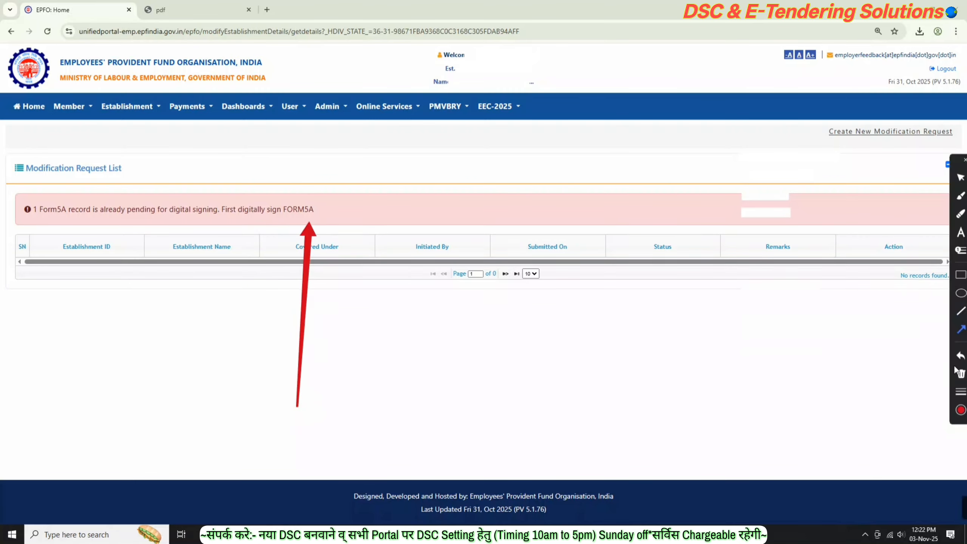
{"action": "left_click", "coordinate": [962, 356]}
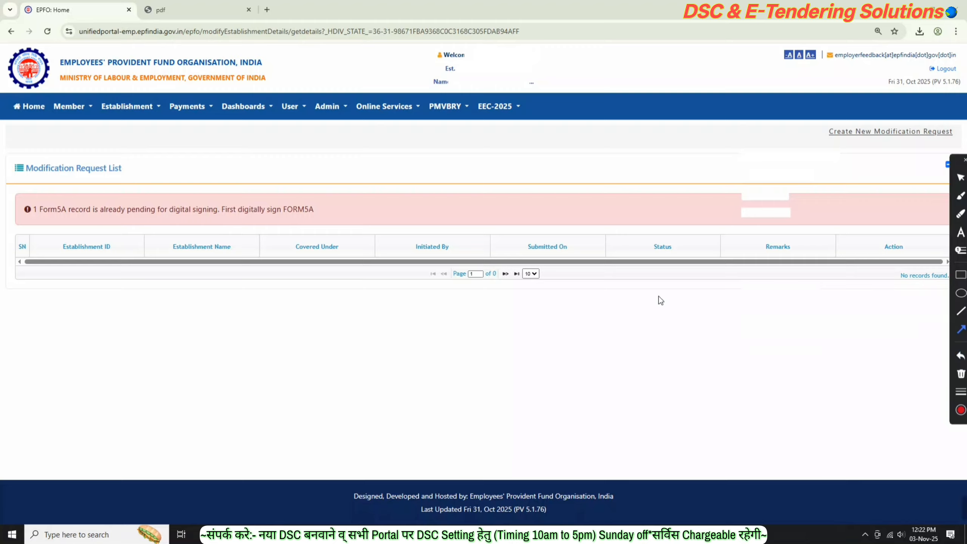
{"action": "left_click_drag", "start_coordinate": [330, 347], "coordinate": [157, 119]}
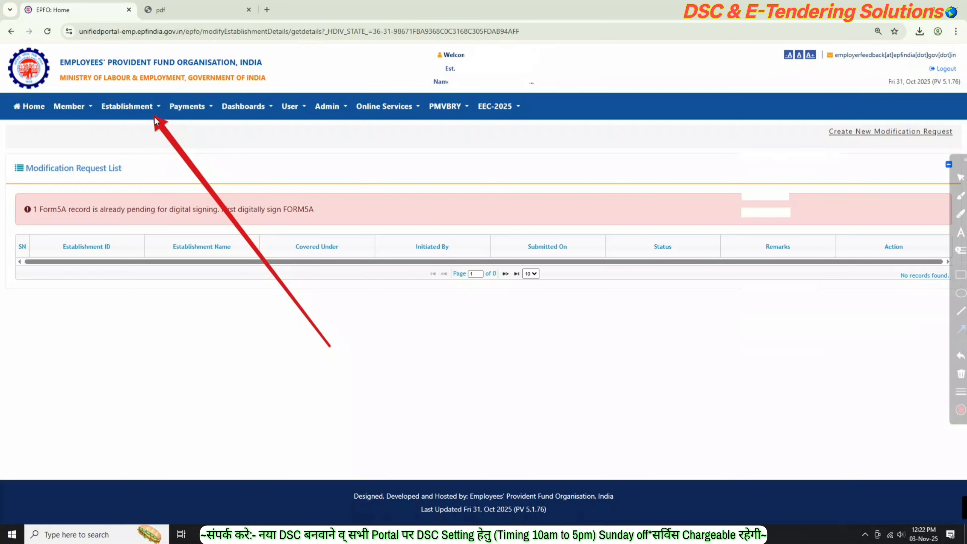
{"action": "left_click", "coordinate": [962, 362]}
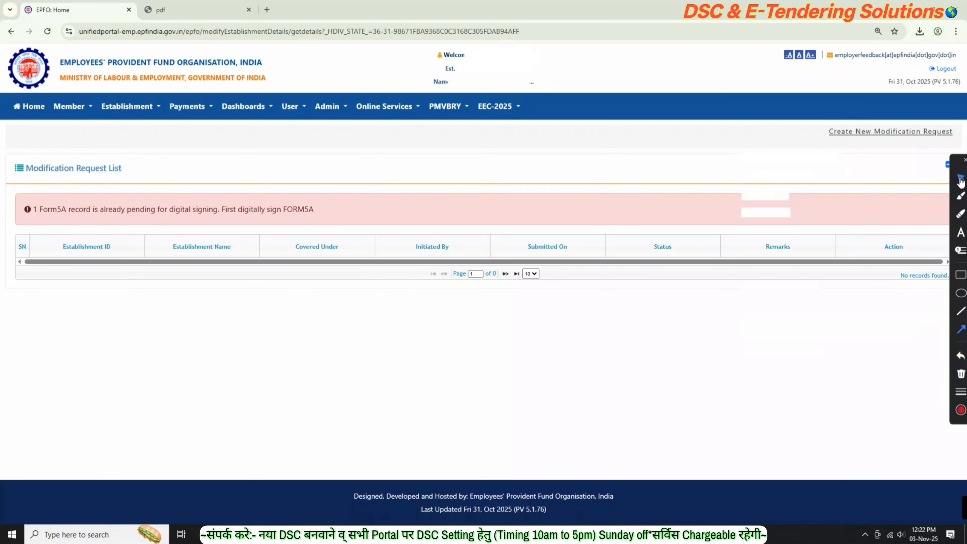
- Open the establishment's Form-5A page for digitally signing the pending Form5A PDF
{"action": "left_click", "coordinate": [127, 106]}
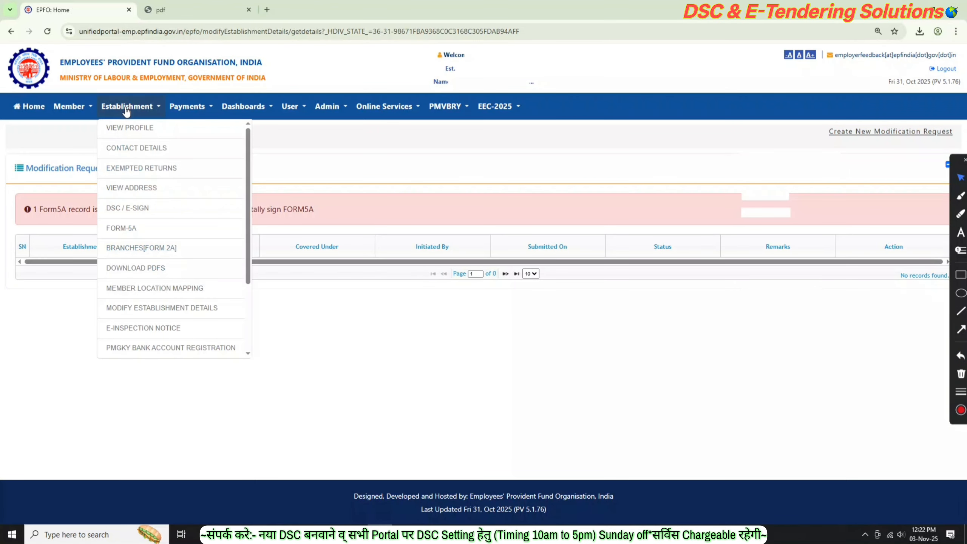
{"action": "left_click_drag", "start_coordinate": [324, 171], "coordinate": [153, 229]}
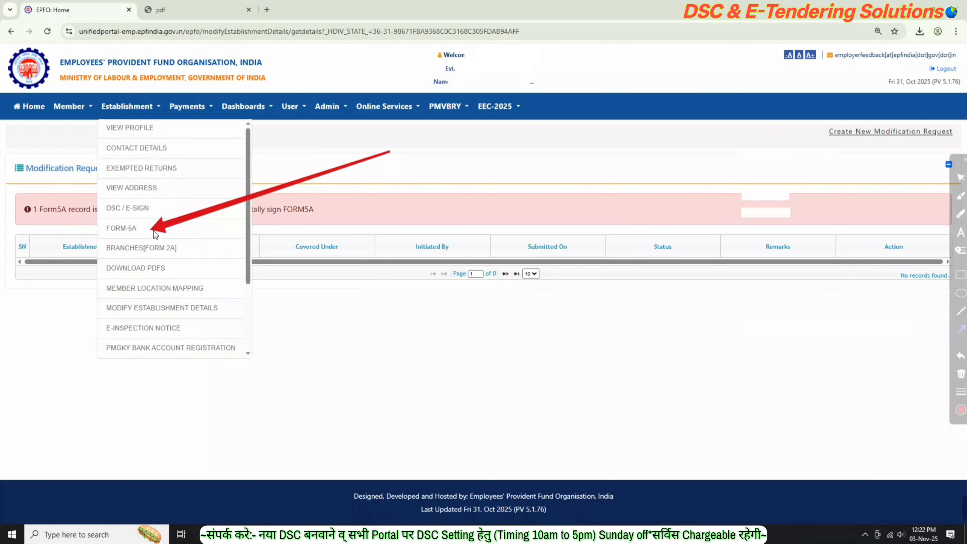
{"action": "left_click", "coordinate": [961, 356]}
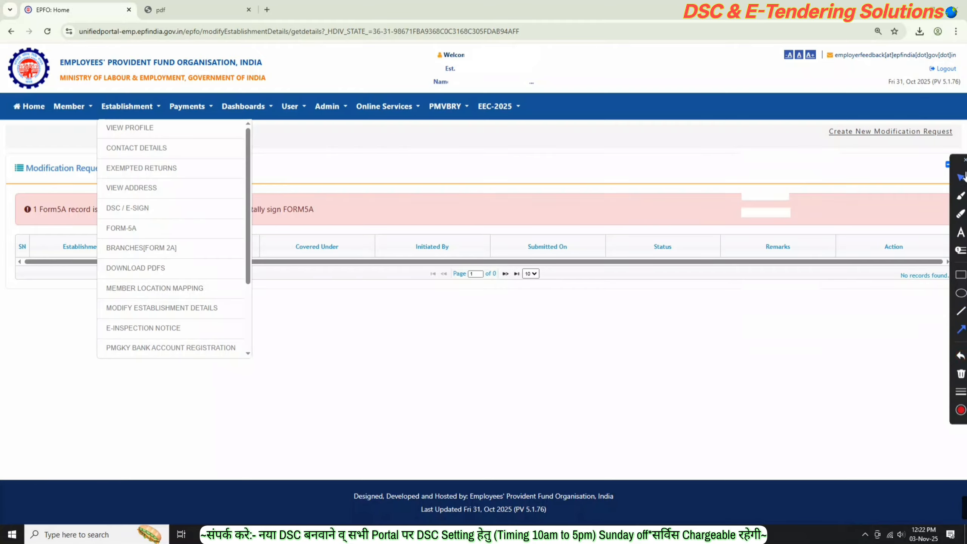
{"action": "left_click", "coordinate": [963, 177]}
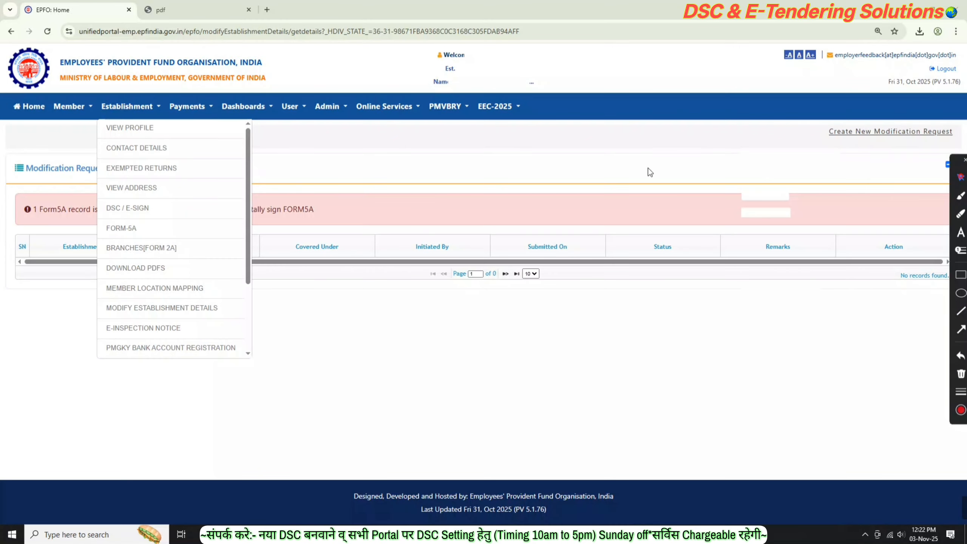
{"action": "left_click", "coordinate": [128, 231]}
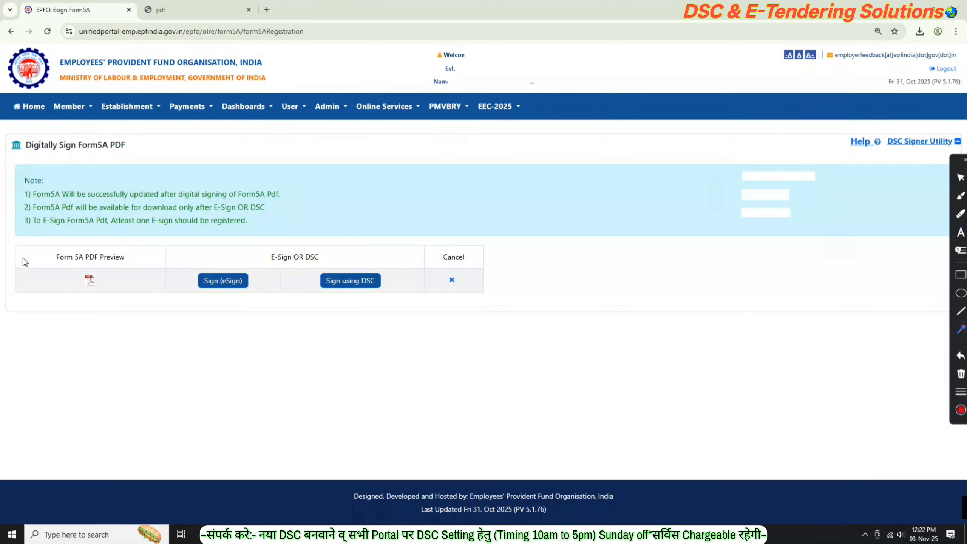
{"action": "mouse_move", "coordinate": [380, 468]}
{"action": "left_mouse_down"}
{"action": "mouse_move", "coordinate": [71, 264]}
{"action": "mouse_move", "coordinate": [105, 277]}
{"action": "left_mouse_up"}
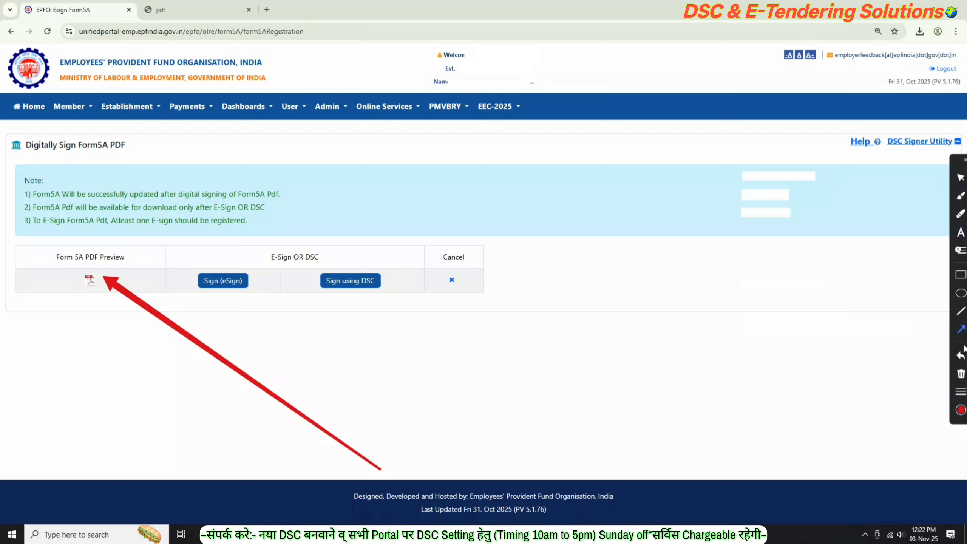
{"action": "left_click", "coordinate": [960, 361]}
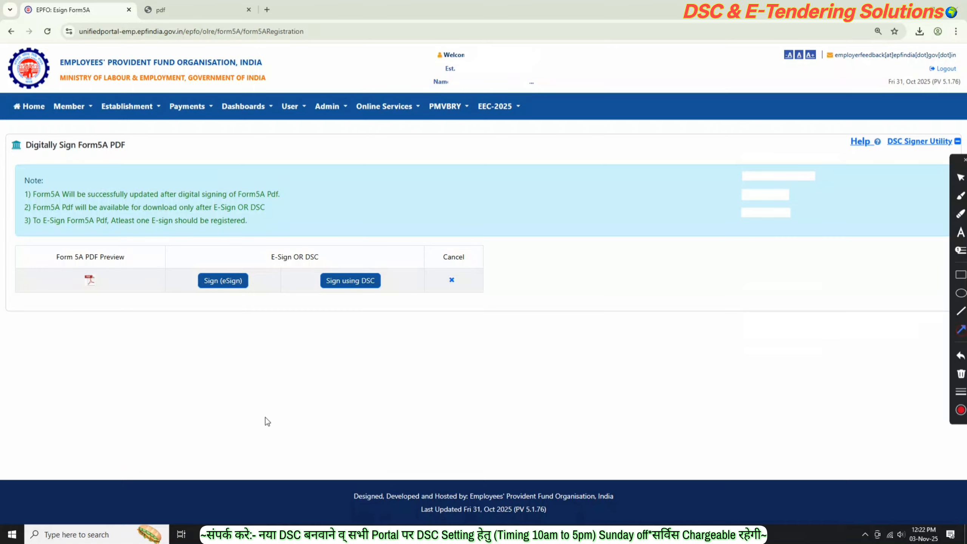
{"action": "left_click_drag", "start_coordinate": [340, 440], "coordinate": [225, 296]}
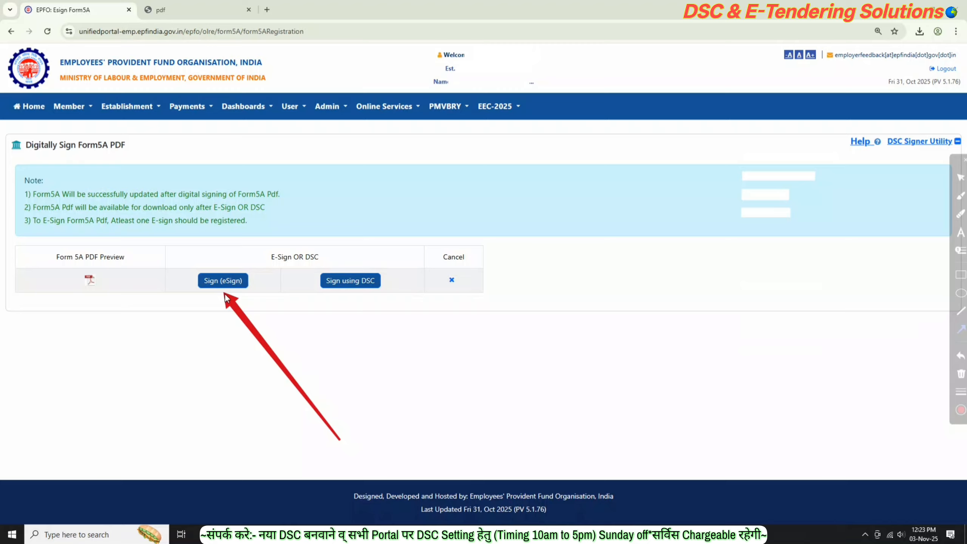
{"action": "left_click_drag", "start_coordinate": [331, 442], "coordinate": [352, 293]}
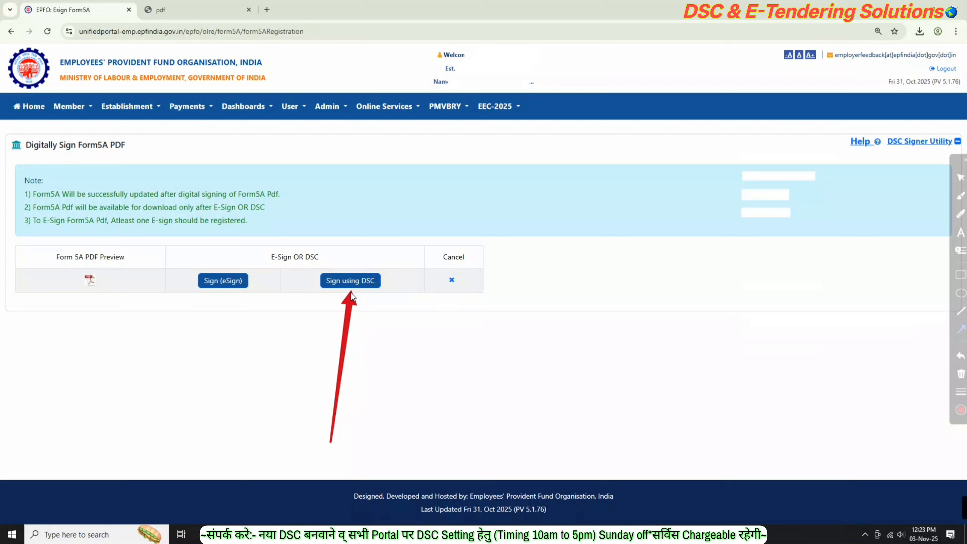
{"action": "left_click_drag", "start_coordinate": [337, 441], "coordinate": [263, 298]}
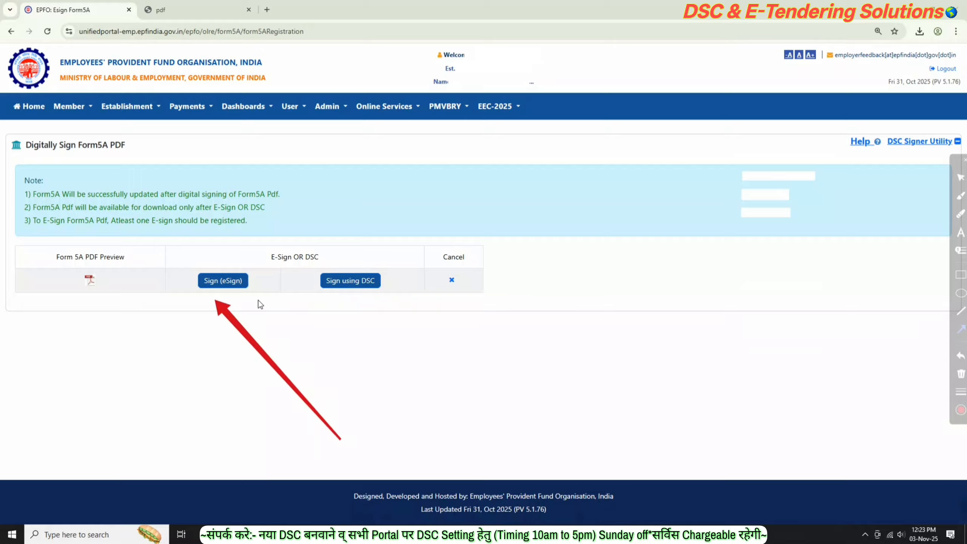
{"action": "left_click_drag", "start_coordinate": [331, 442], "coordinate": [344, 307]}
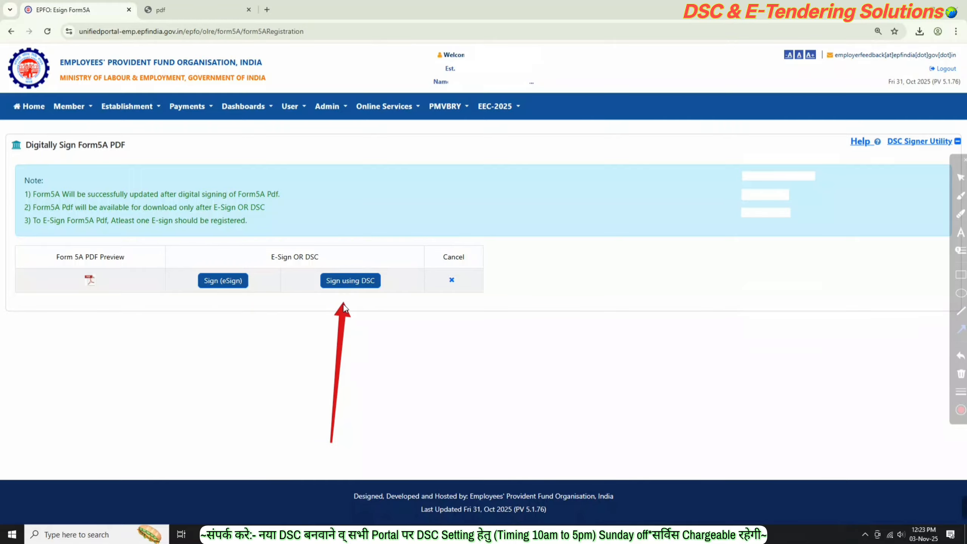
{"action": "left_click", "coordinate": [960, 360]}
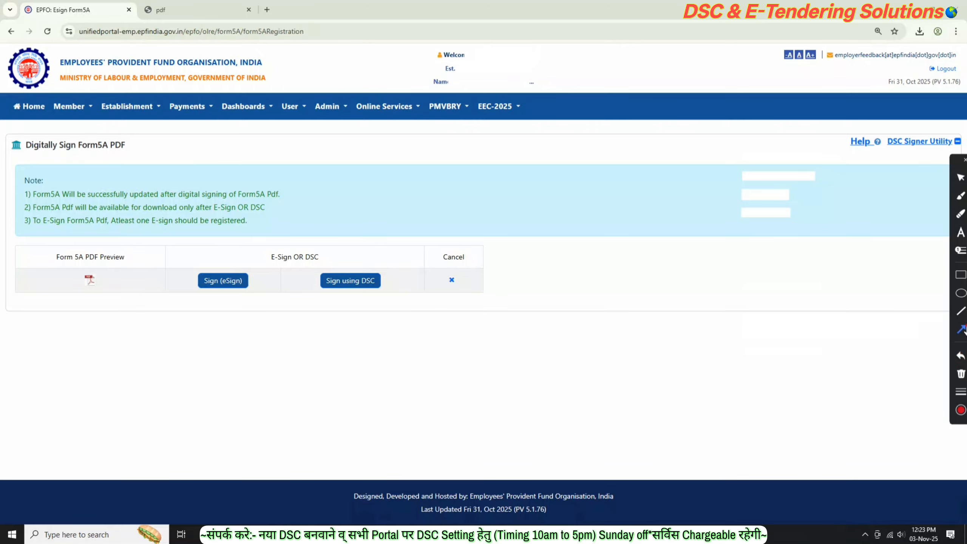
{"action": "left_click_drag", "start_coordinate": [166, 394], "coordinate": [95, 291]}
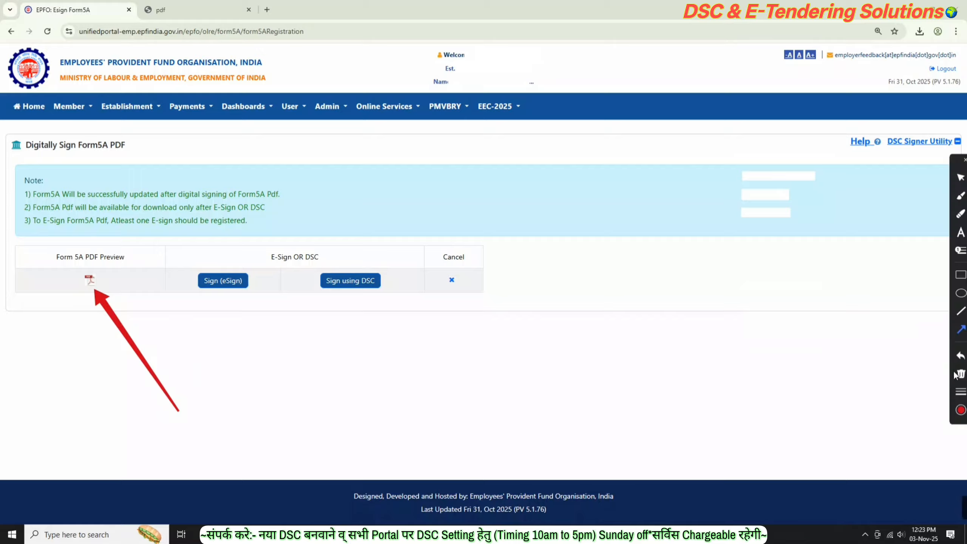
{"action": "left_click", "coordinate": [962, 358]}
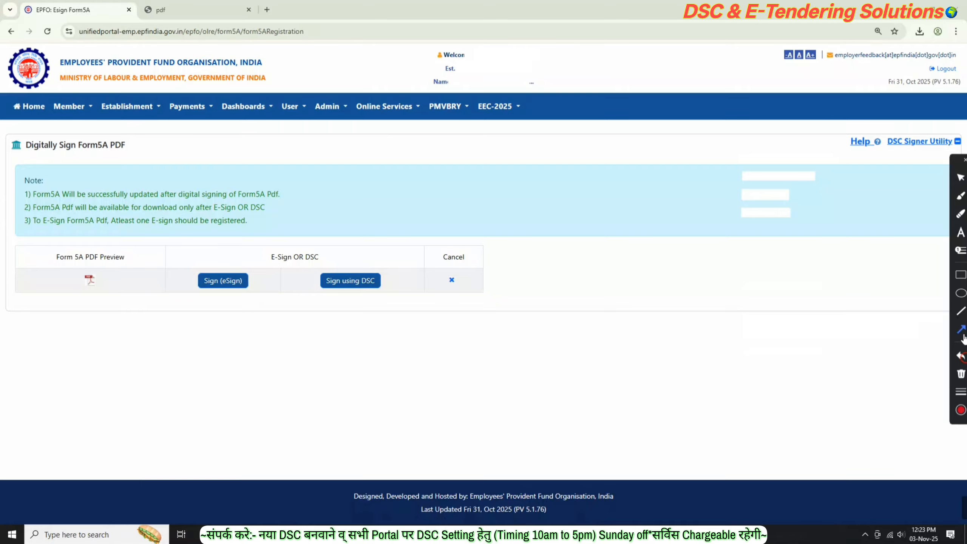
{"action": "left_click_drag", "start_coordinate": [408, 442], "coordinate": [350, 292]}
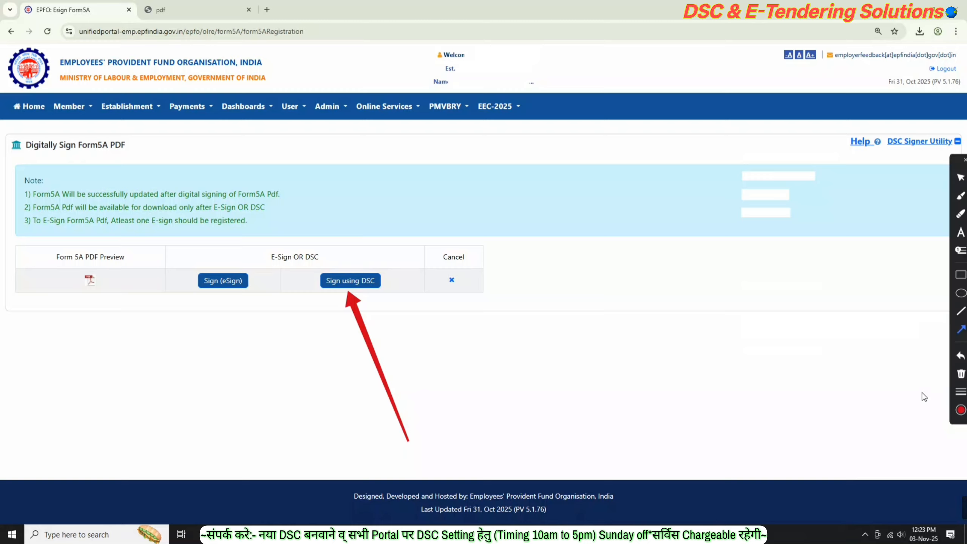
{"action": "left_click", "coordinate": [961, 357]}
{"action": "left_click", "coordinate": [961, 178]}
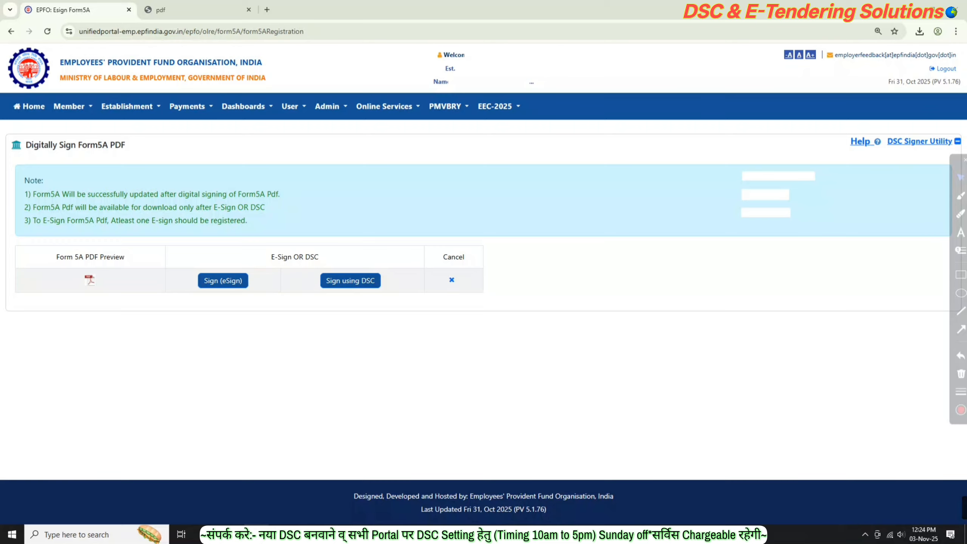
- Switch to File Explorer and check This PC for the WD PROXKey token drive
{"action": "left_click", "coordinate": [254, 534]}
{"action": "left_click", "coordinate": [33, 249]}
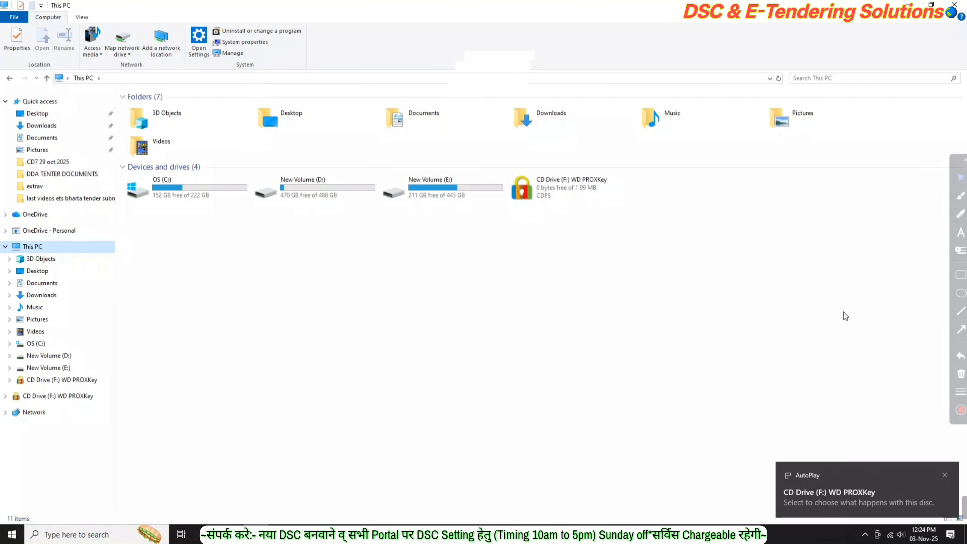
{"action": "left_click", "coordinate": [960, 328]}
{"action": "left_click_drag", "start_coordinate": [611, 330], "coordinate": [548, 211]}
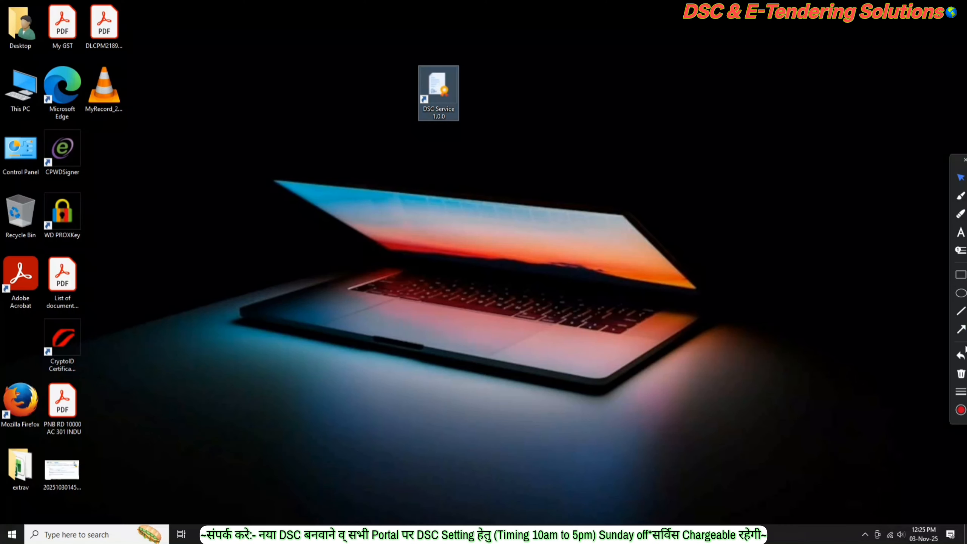
{"action": "left_click", "coordinate": [961, 328]}
{"action": "left_click_drag", "start_coordinate": [616, 178], "coordinate": [465, 106]}
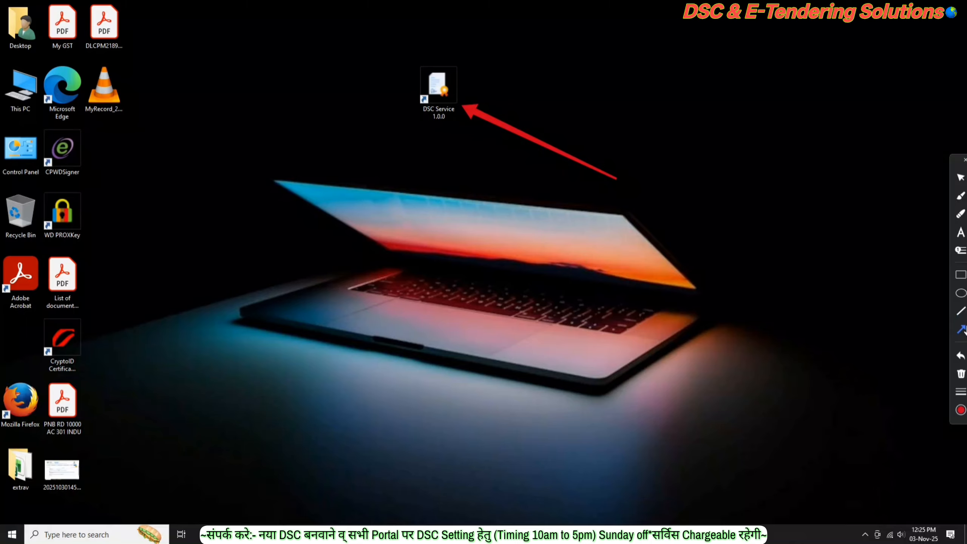
{"action": "left_click", "coordinate": [960, 356]}
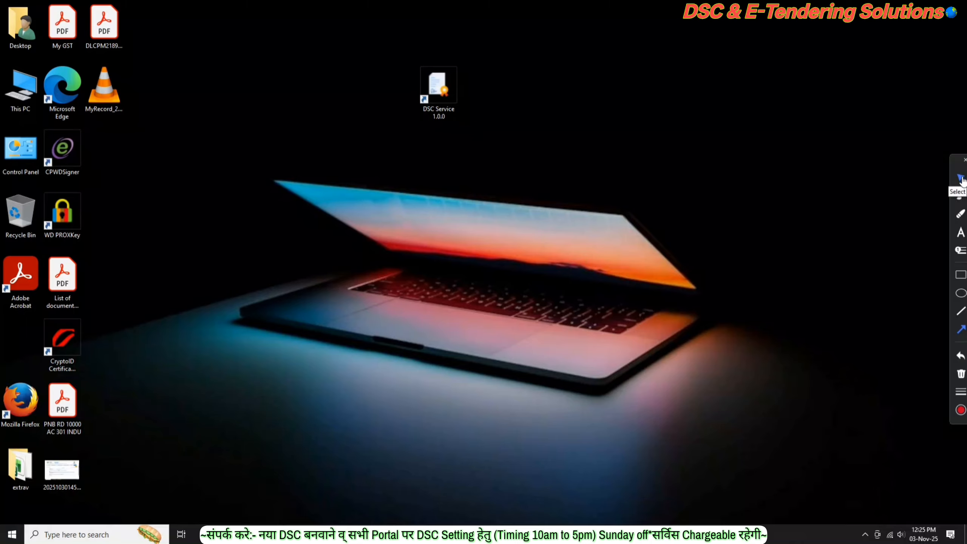
{"action": "left_click", "coordinate": [961, 178]}
- Run the DSC Service 1.0.0 desktop shortcut as administrator
{"action": "left_click", "coordinate": [434, 90]}
{"action": "right_click", "coordinate": [434, 89]}
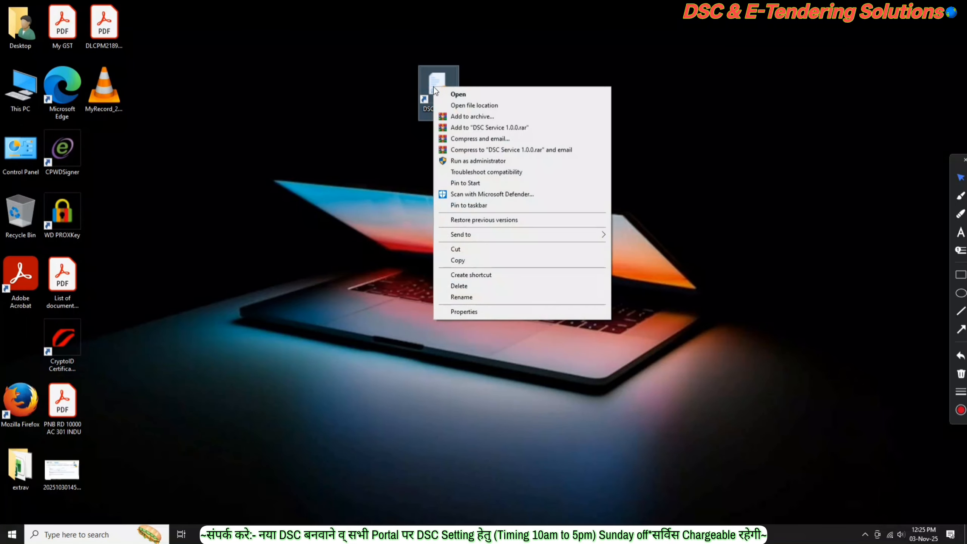
{"action": "left_click", "coordinate": [469, 162]}
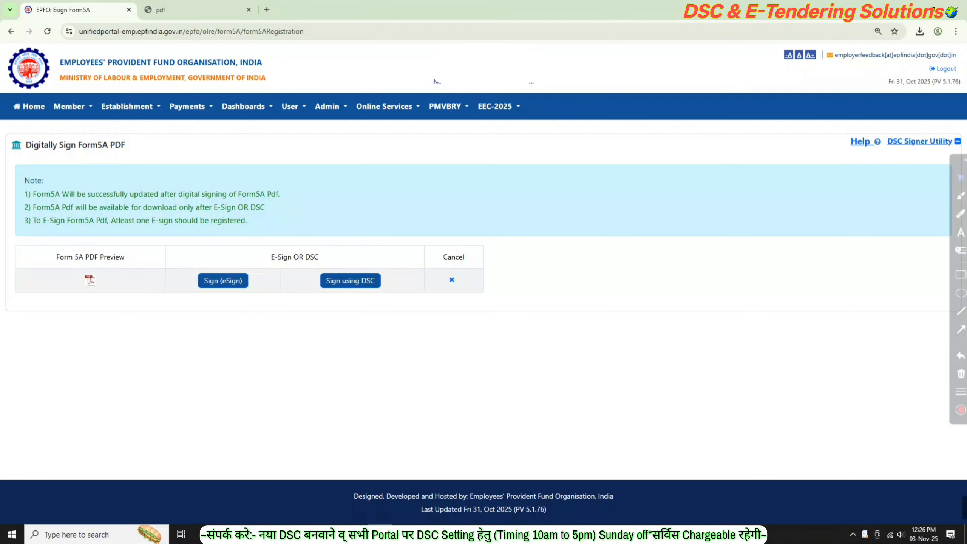
- Start signing the Form5A PDF using DSC and select the listed signatory
{"action": "left_click", "coordinate": [351, 281]}
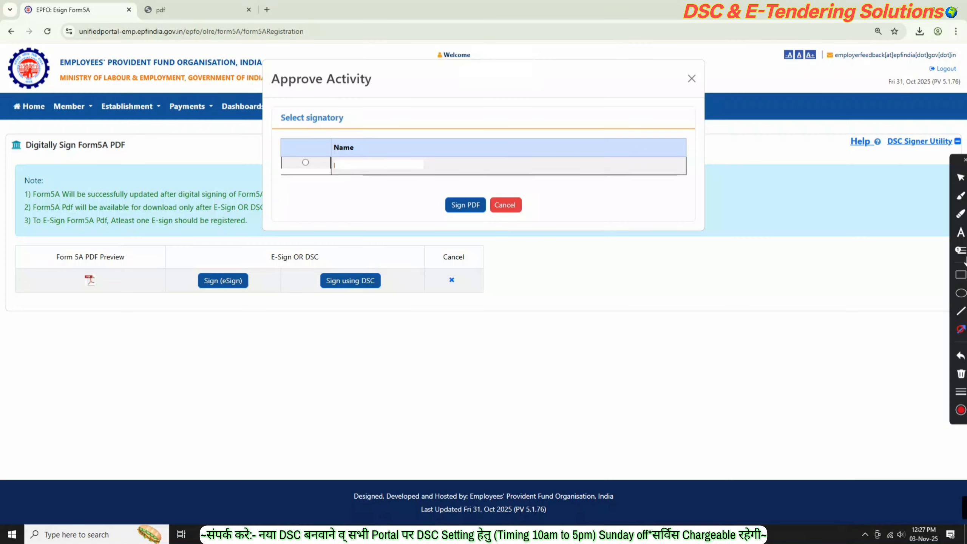
{"action": "left_click", "coordinate": [960, 328]}
{"action": "left_click_drag", "start_coordinate": [578, 130], "coordinate": [440, 164]}
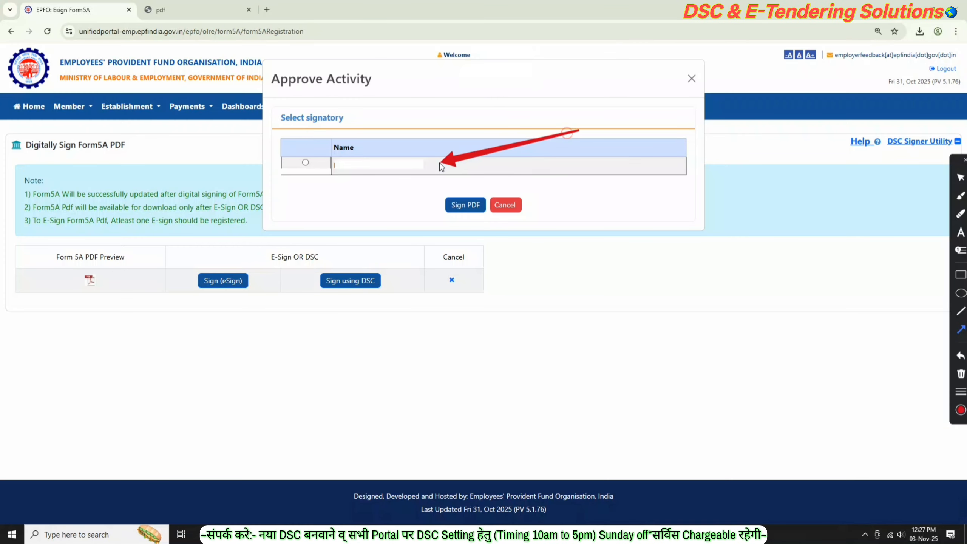
{"action": "left_click", "coordinate": [961, 372]}
{"action": "left_click_drag", "start_coordinate": [187, 120], "coordinate": [290, 162]}
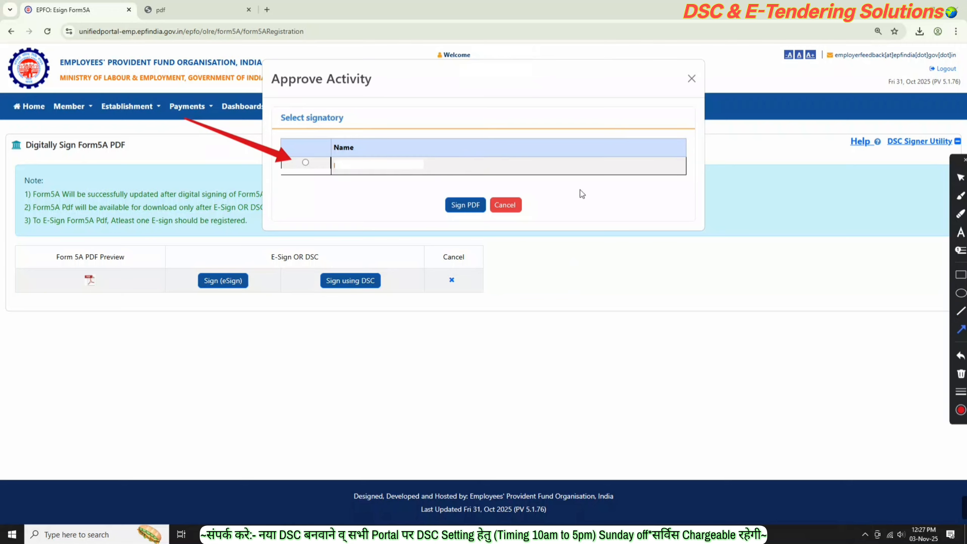
{"action": "left_click", "coordinate": [960, 356]}
{"action": "left_click", "coordinate": [960, 178]}
{"action": "left_click", "coordinate": [305, 163]}
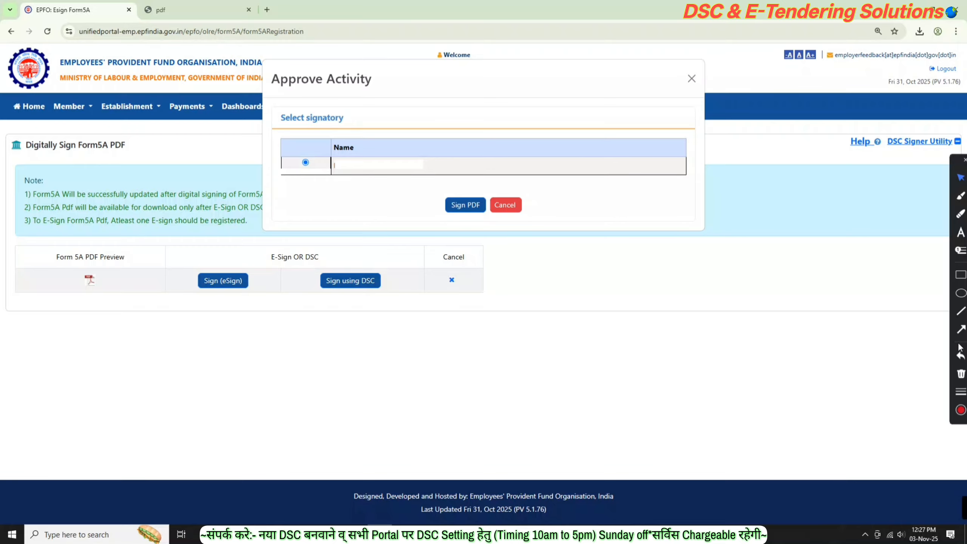
- Sign the Form5A PDF with the selected signatory, entering the token's user PIN
{"action": "left_click", "coordinate": [960, 329]}
{"action": "left_click_drag", "start_coordinate": [536, 328], "coordinate": [481, 214]}
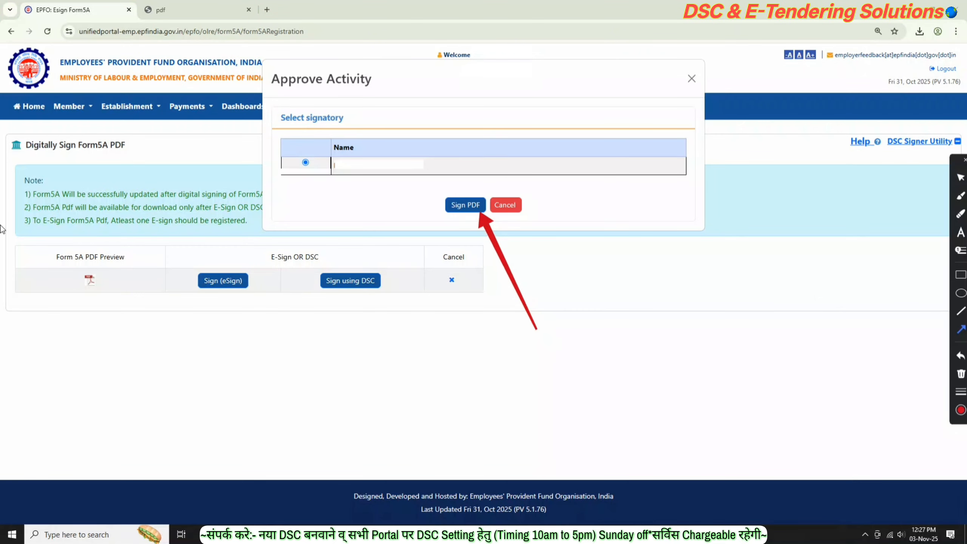
{"action": "left_click", "coordinate": [960, 356]}
{"action": "left_click", "coordinate": [960, 177]}
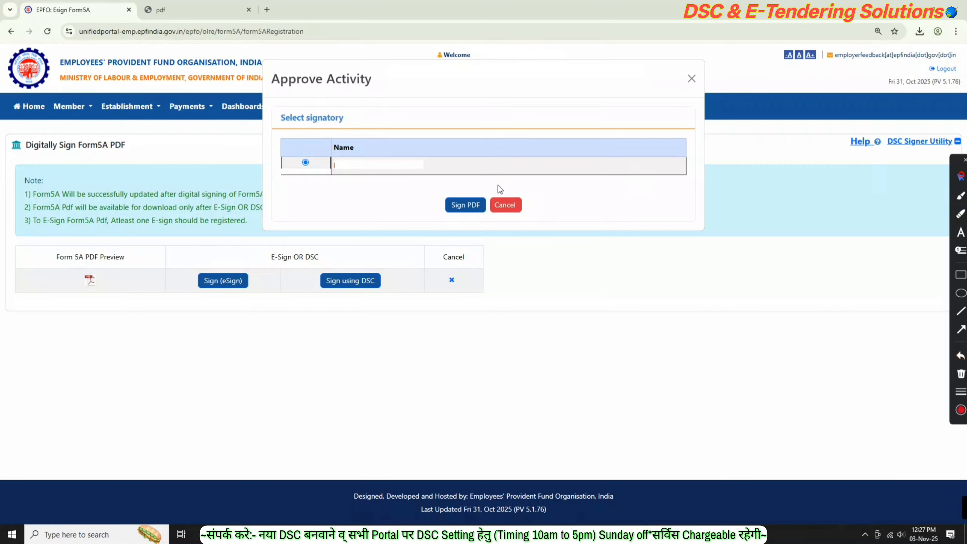
{"action": "left_click", "coordinate": [464, 208]}
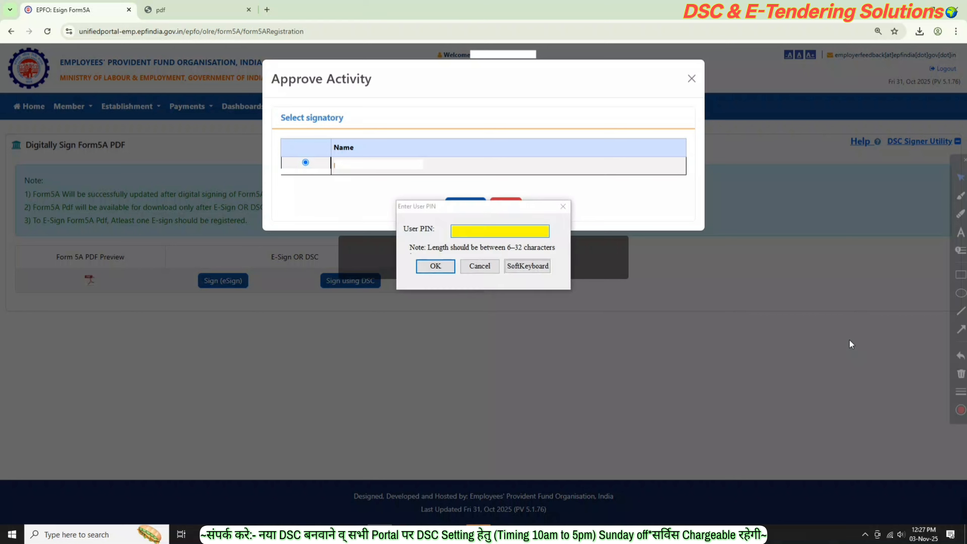
{"action": "left_click_drag", "start_coordinate": [467, 207], "coordinate": [608, 249]}
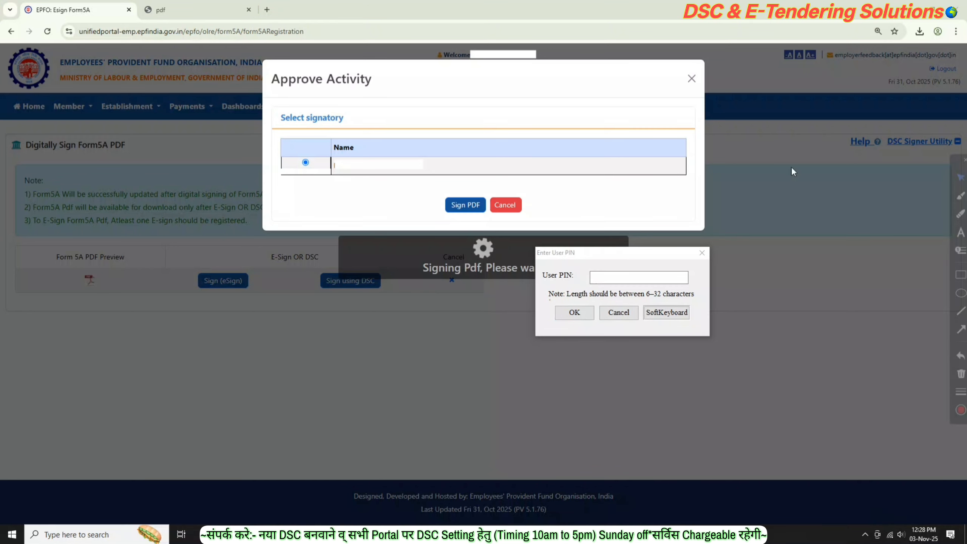
{"action": "left_click", "coordinate": [607, 275]}
{"action": "type", "text": "••••••••"}
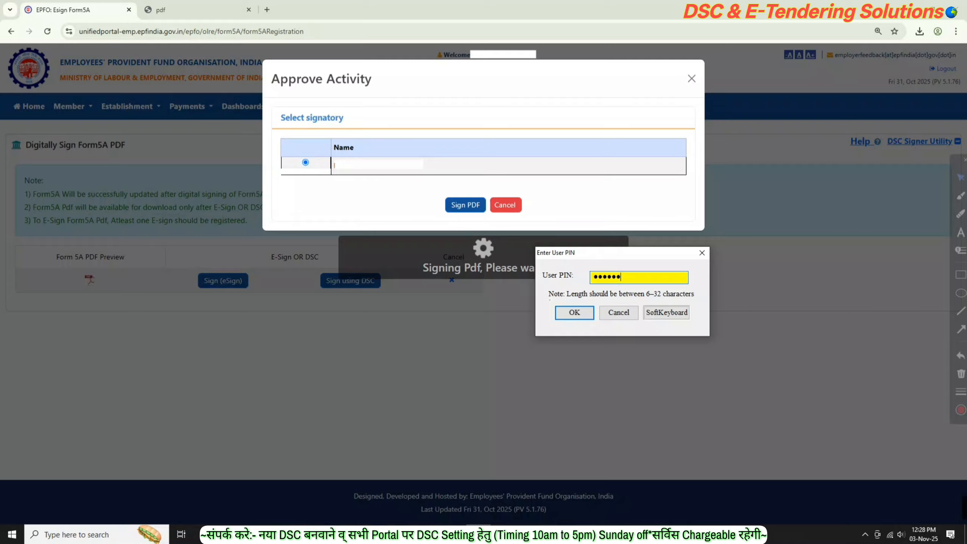
{"action": "left_click", "coordinate": [577, 315]}
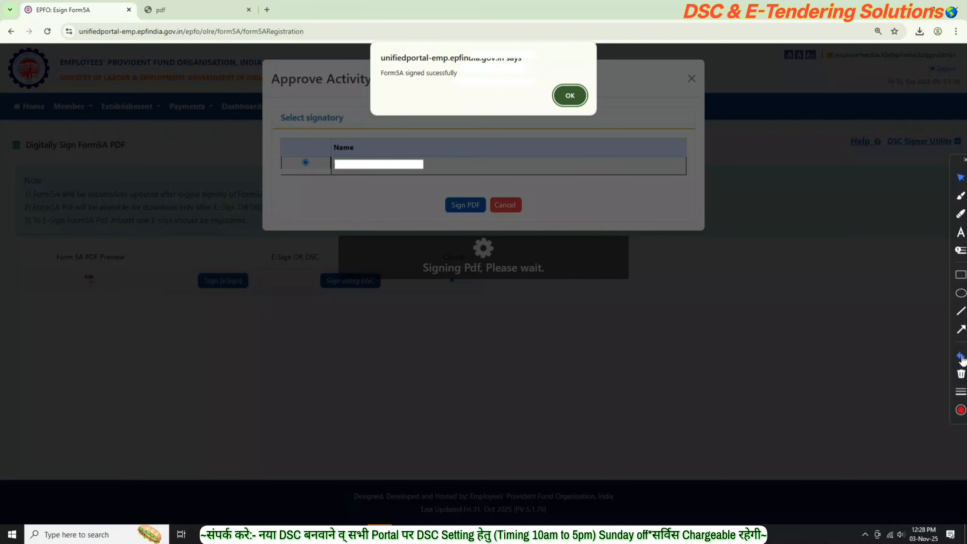
- Acknowledge the Form5A signing message to return to the portal page
{"action": "left_click", "coordinate": [961, 329]}
{"action": "left_click", "coordinate": [269, 164]}
{"action": "left_click_drag", "start_coordinate": [348, 132], "coordinate": [388, 96]}
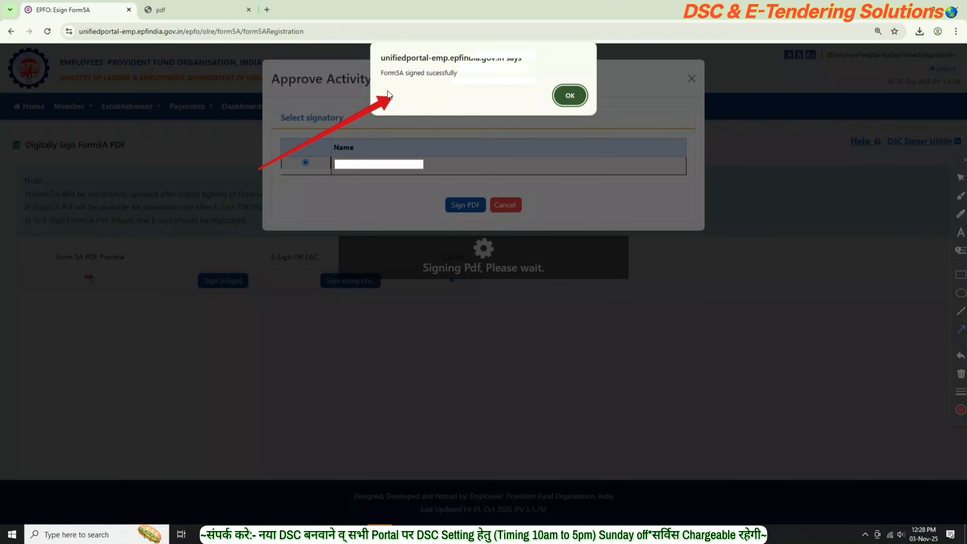
{"action": "left_click", "coordinate": [961, 356]}
{"action": "left_click", "coordinate": [960, 178]}
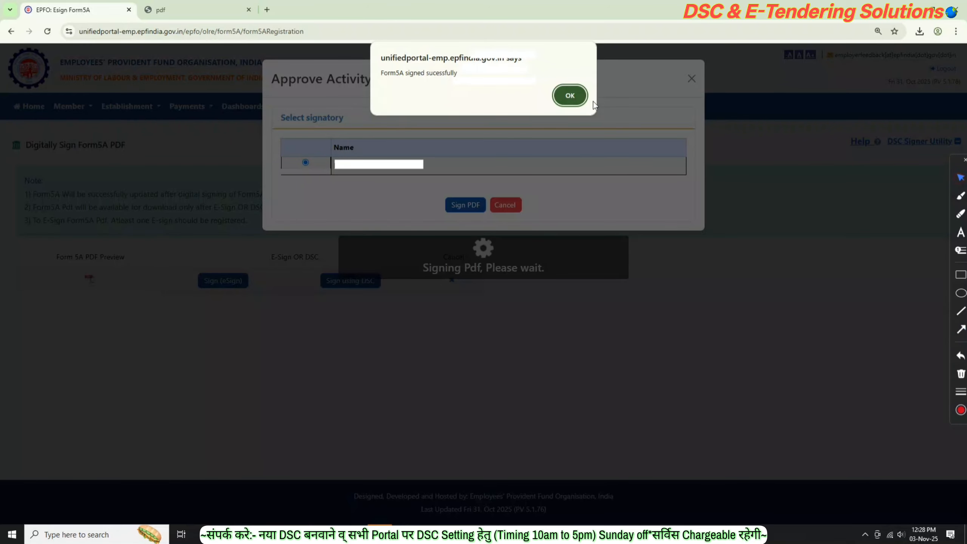
{"action": "left_click", "coordinate": [563, 96]}
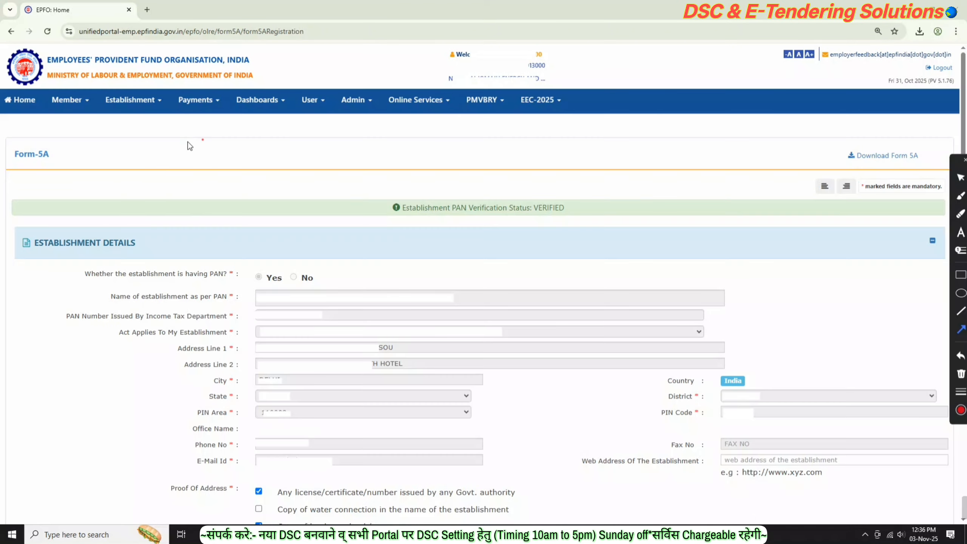
{"action": "left_click_drag", "start_coordinate": [215, 138], "coordinate": [71, 158]}
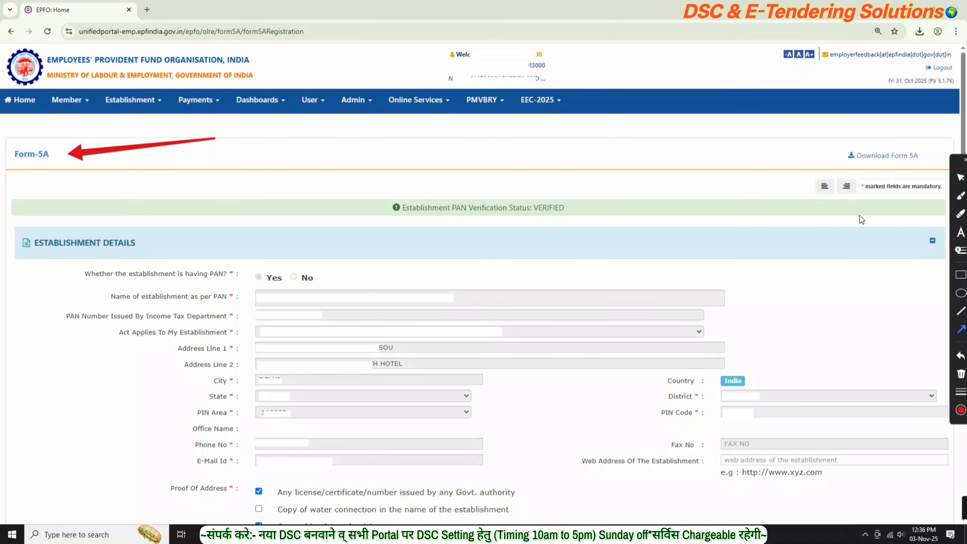
{"action": "left_click", "coordinate": [961, 357]}
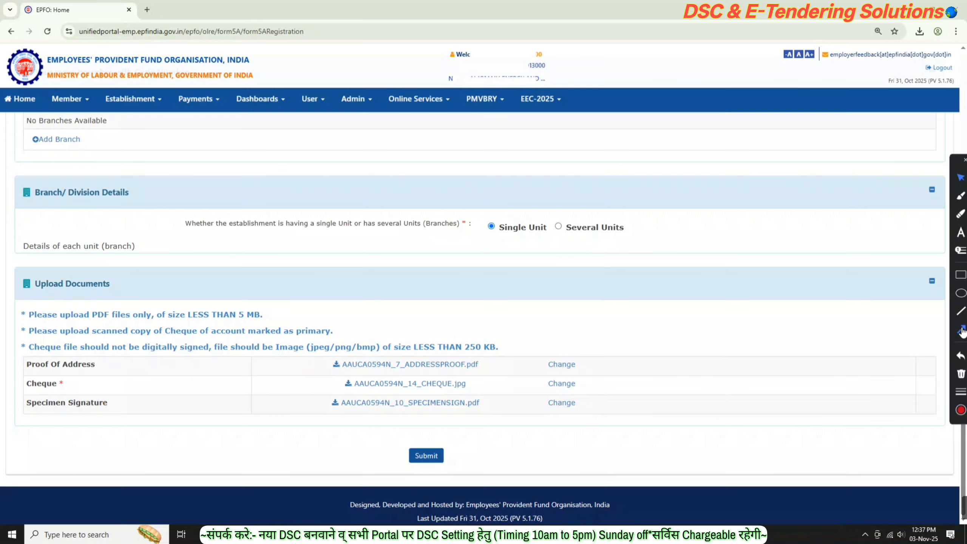
{"action": "left_click", "coordinate": [961, 329]}
{"action": "mouse_move", "coordinate": [664, 425]}
{"action": "left_mouse_down"}
{"action": "mouse_move", "coordinate": [546, 433]}
{"action": "mouse_move", "coordinate": [462, 455]}
{"action": "left_mouse_up"}
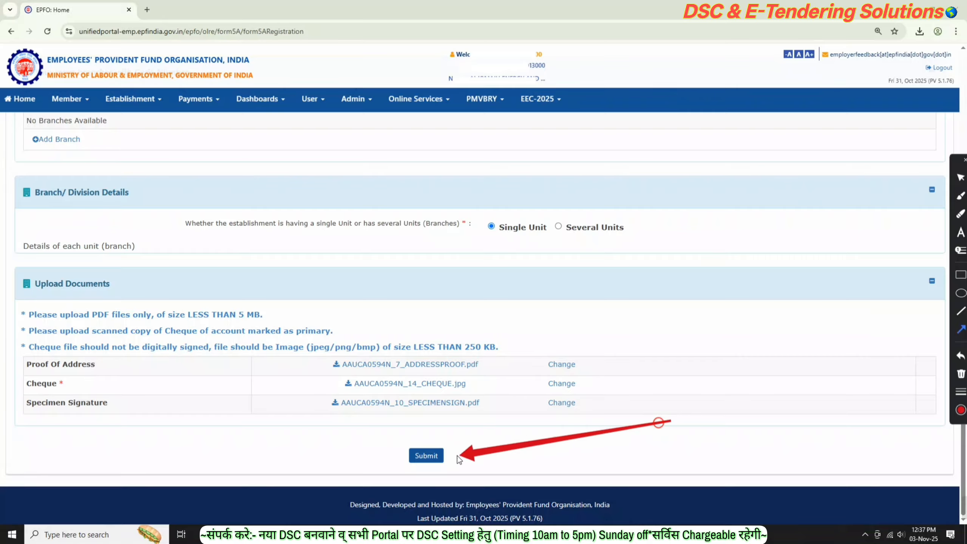
{"action": "left_click", "coordinate": [951, 360]}
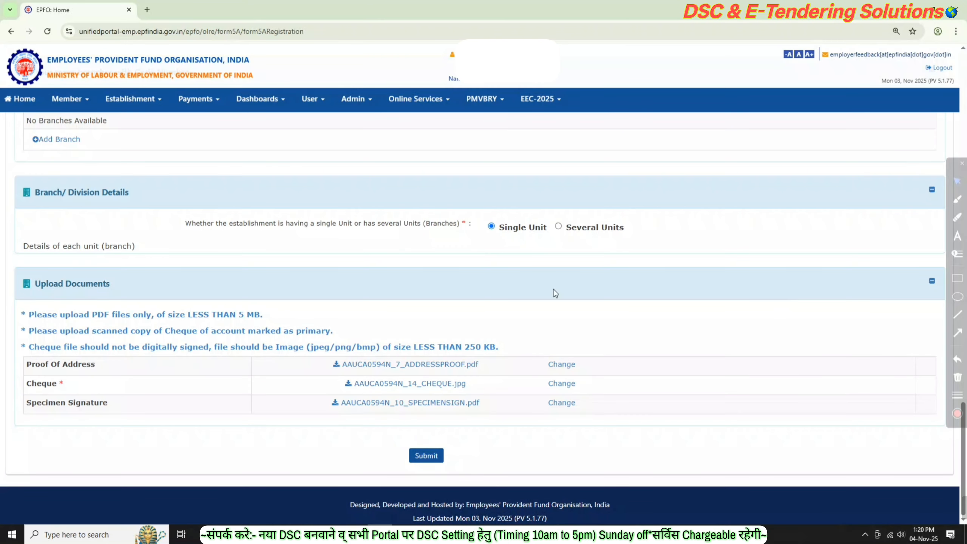
- Open the Modify Establishment Details page for the establishment
{"action": "left_click", "coordinate": [134, 99]}
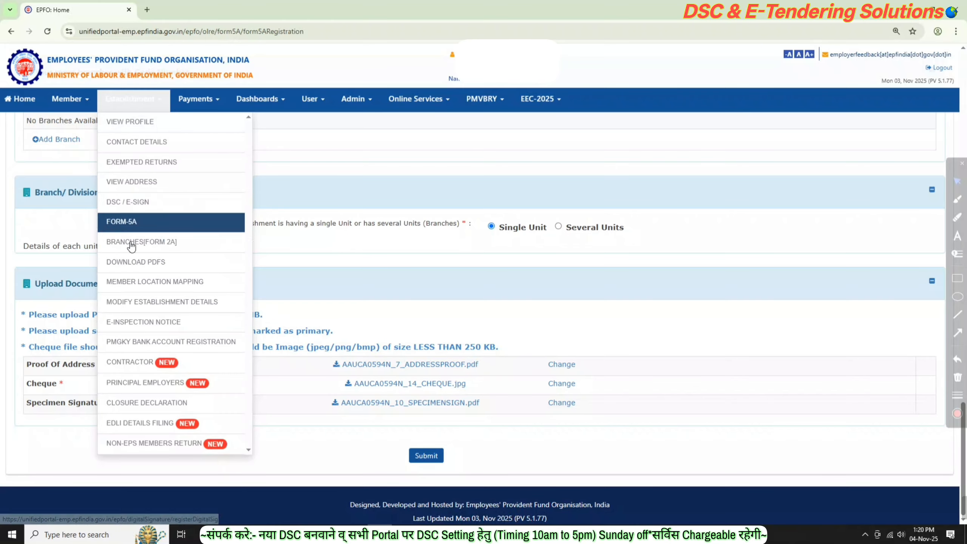
{"action": "left_click", "coordinate": [154, 303]}
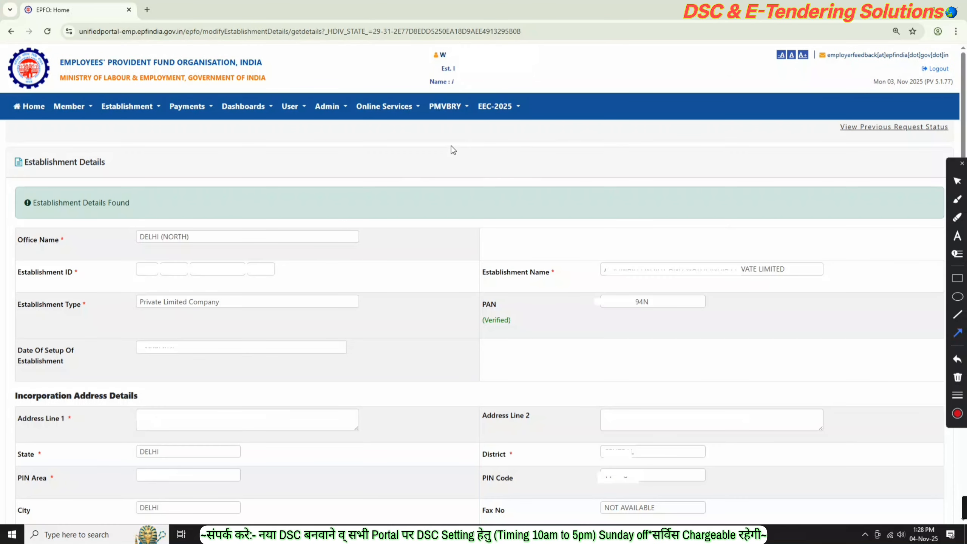
{"action": "left_click_drag", "start_coordinate": [493, 132], "coordinate": [195, 203]}
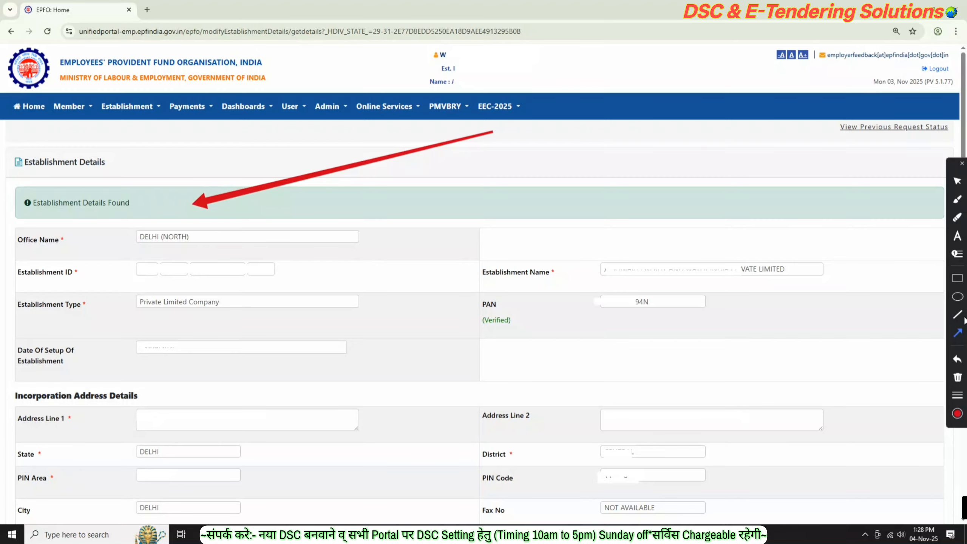
{"action": "left_click", "coordinate": [957, 180]}
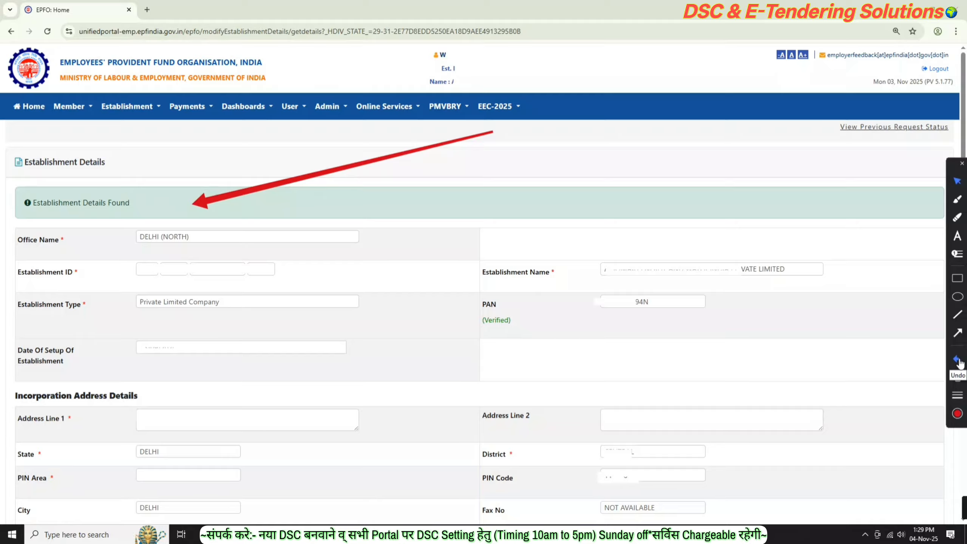
{"action": "left_click", "coordinate": [957, 360]}
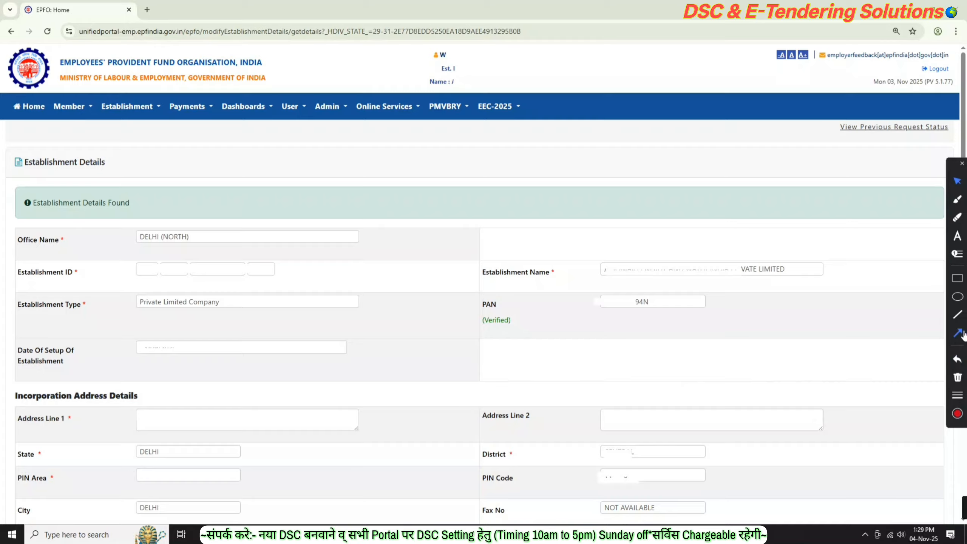
- Draw red annotation arrows at the Establishment Name, Address Line 2 and PIN Code fields, and undo all three arrows
{"action": "left_click_drag", "start_coordinate": [826, 206], "coordinate": [775, 252]}
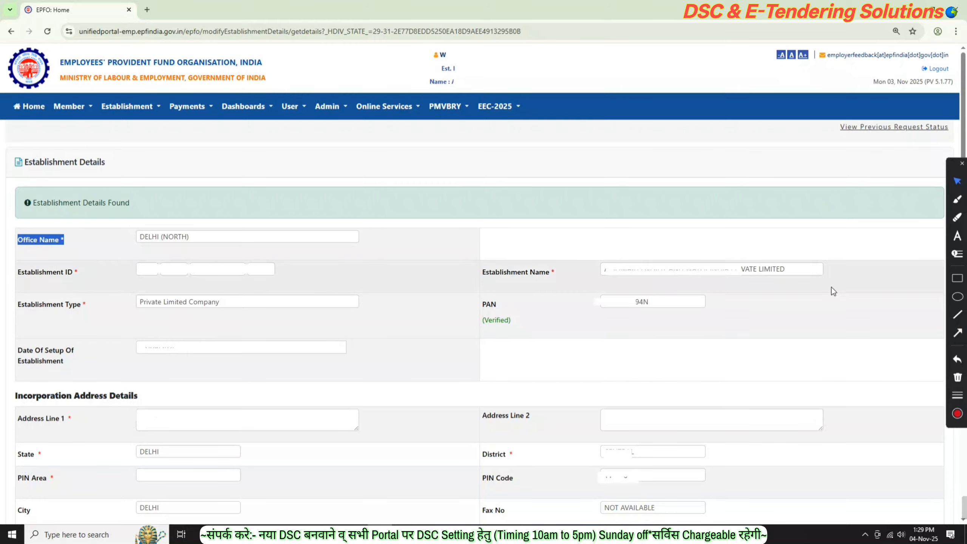
{"action": "left_click", "coordinate": [959, 330]}
{"action": "left_click_drag", "start_coordinate": [833, 185], "coordinate": [731, 247]}
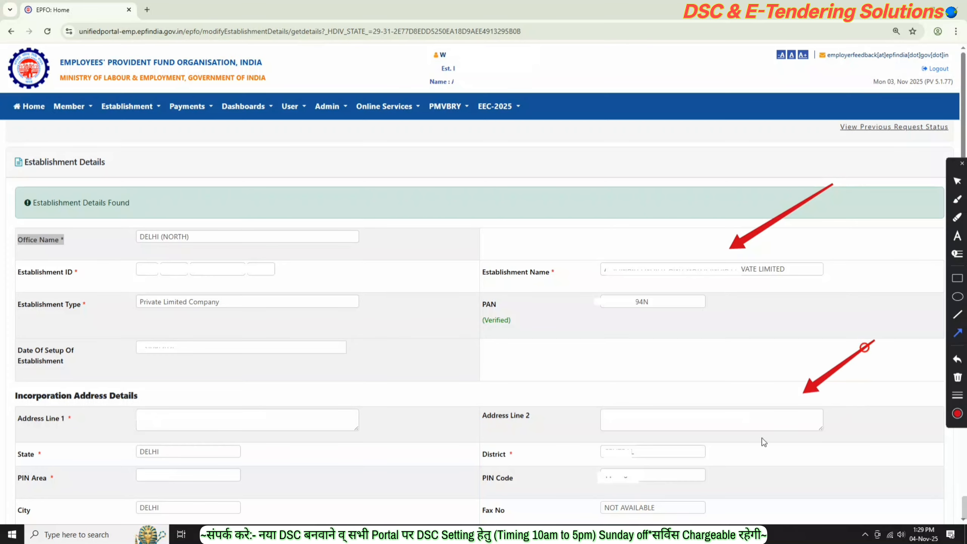
{"action": "left_click_drag", "start_coordinate": [874, 340], "coordinate": [805, 392]}
{"action": "left_click_drag", "start_coordinate": [819, 430], "coordinate": [729, 485]}
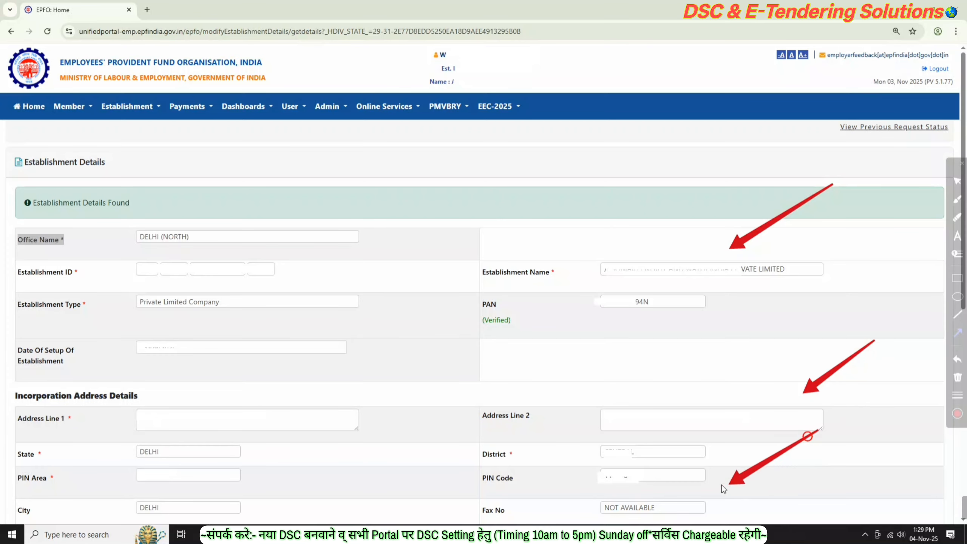
{"action": "left_click", "coordinate": [957, 360]}
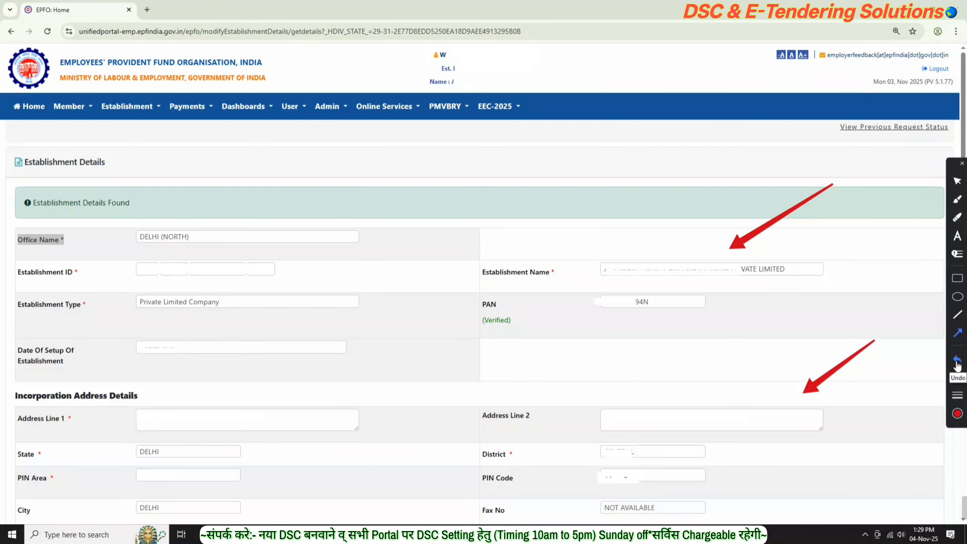
{"action": "left_click", "coordinate": [957, 362]}
{"action": "left_click", "coordinate": [958, 364]}
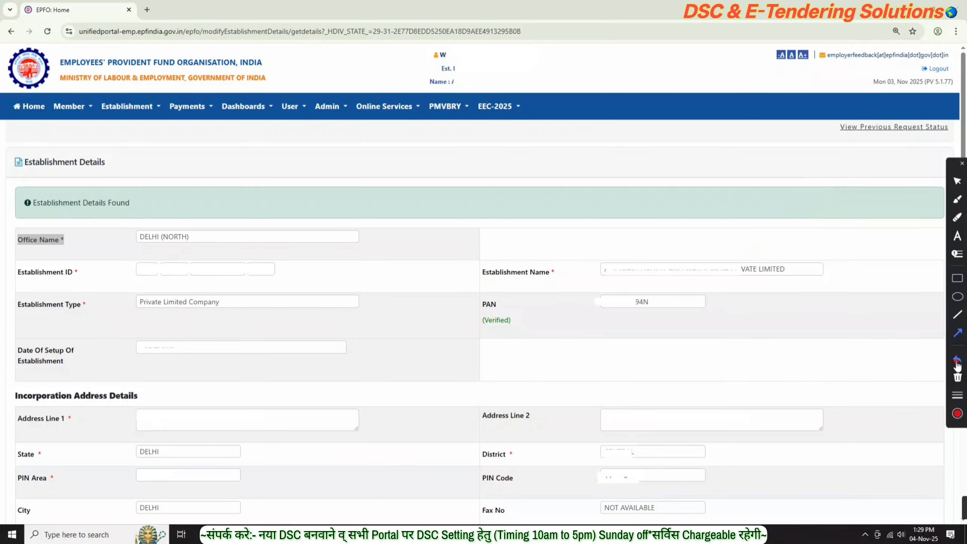
- Draw annotation arrows at the Industry and Other Industry fields, and undo both arrows
{"action": "scroll", "coordinate": [959, 337], "scroll_direction": "down", "scroll_amount": 10}
{"action": "left_click", "coordinate": [958, 334]}
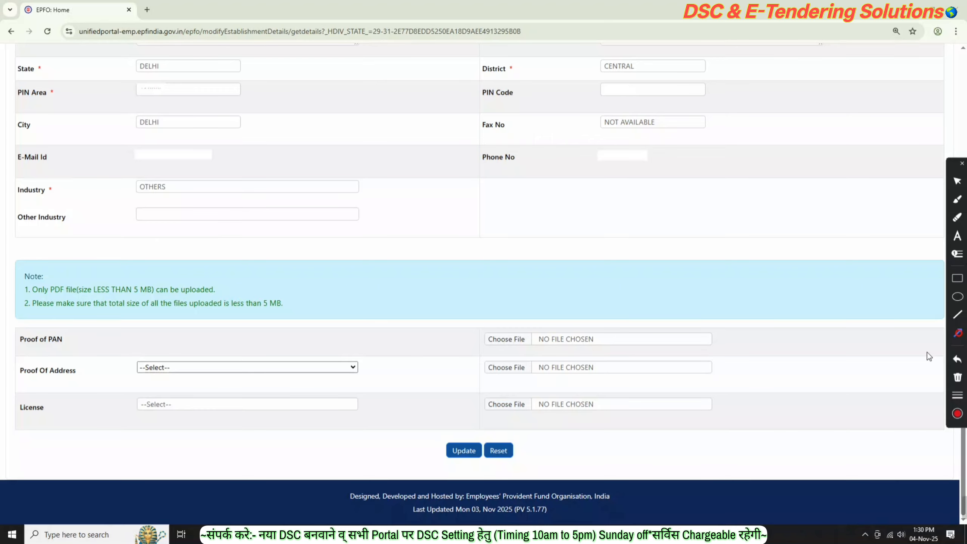
{"action": "left_click_drag", "start_coordinate": [454, 232], "coordinate": [341, 191]}
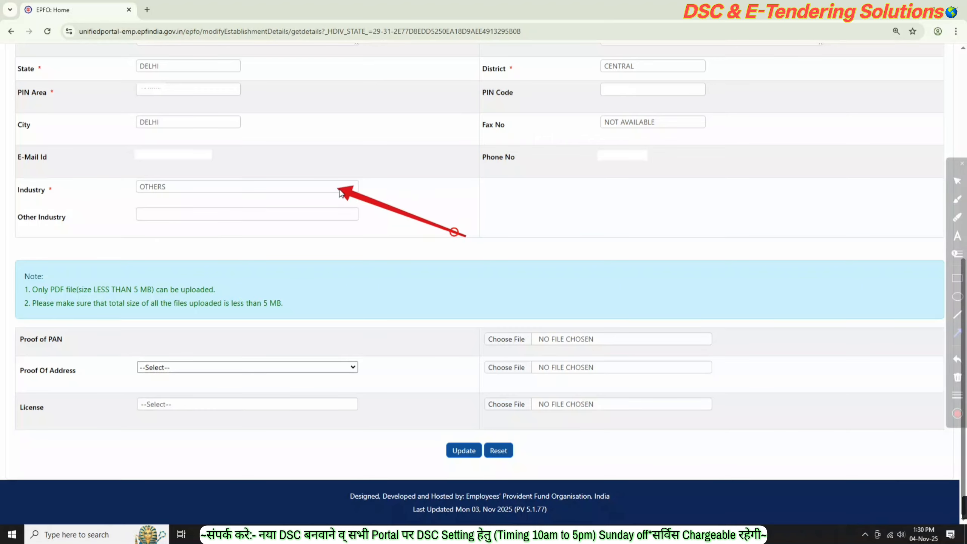
{"action": "left_click_drag", "start_coordinate": [404, 272], "coordinate": [322, 227]}
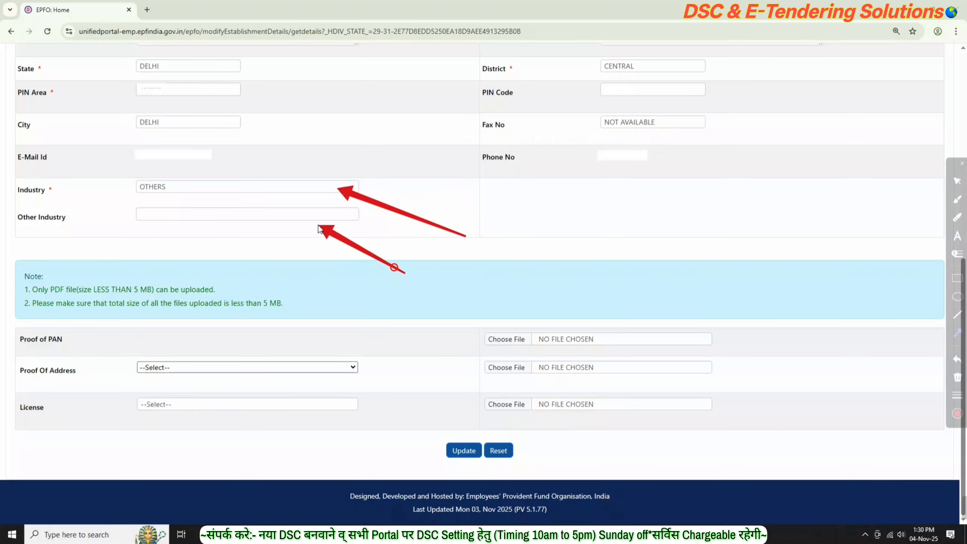
{"action": "left_click", "coordinate": [957, 360]}
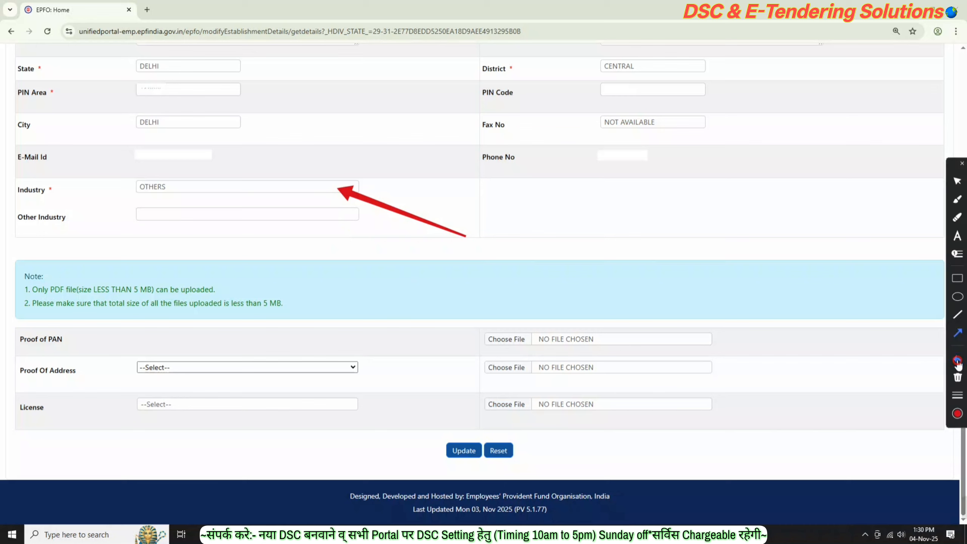
{"action": "left_click", "coordinate": [957, 361]}
- Draw annotation arrows at the Proof of PAN label and its file upload field, and undo them
{"action": "left_click_drag", "start_coordinate": [433, 303], "coordinate": [110, 337]}
{"action": "left_click_drag", "start_coordinate": [810, 284], "coordinate": [699, 305]}
{"action": "left_click_drag", "start_coordinate": [629, 319], "coordinate": [536, 331]}
{"action": "left_click", "coordinate": [958, 361]}
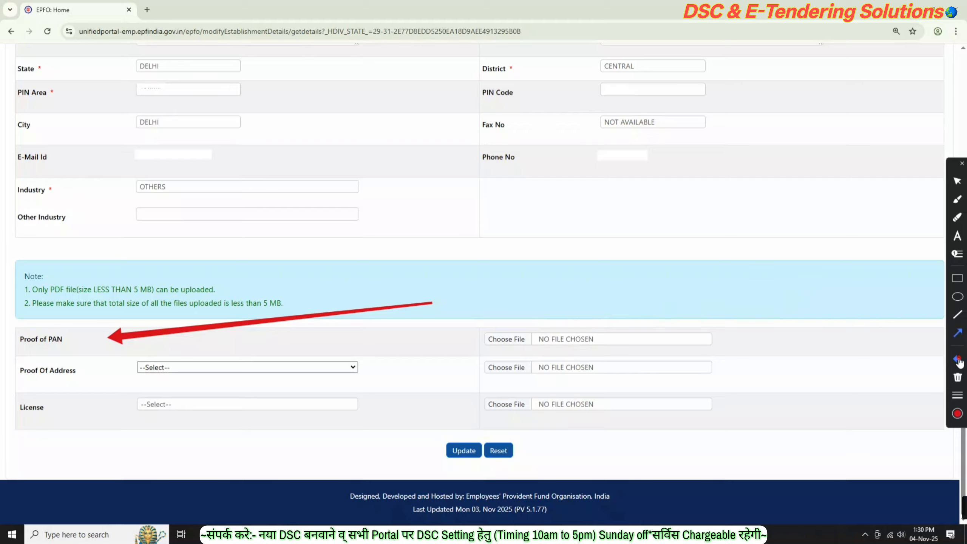
{"action": "left_click", "coordinate": [957, 359]}
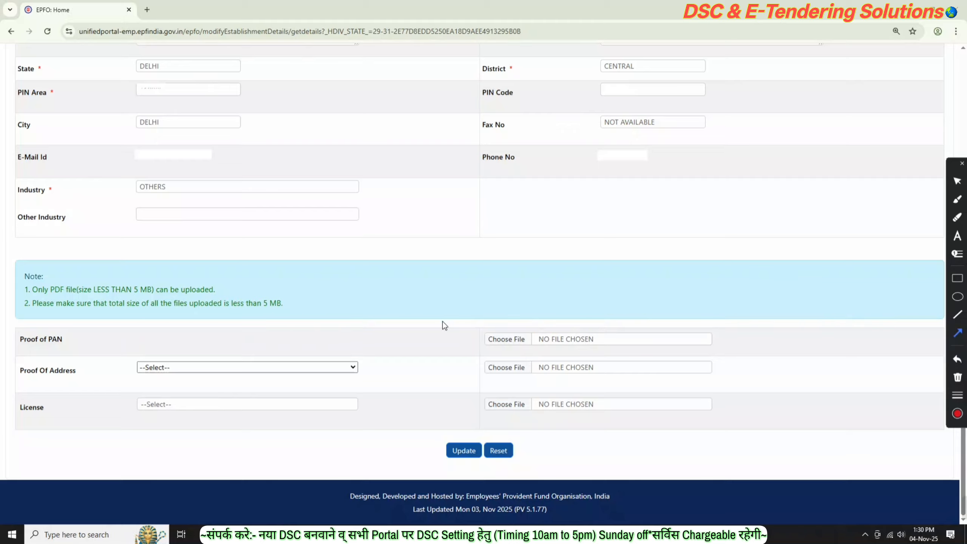
- Draw annotation arrows at the Proof Of Address and License document type selections, and undo both
{"action": "left_click_drag", "start_coordinate": [448, 331], "coordinate": [381, 364]}
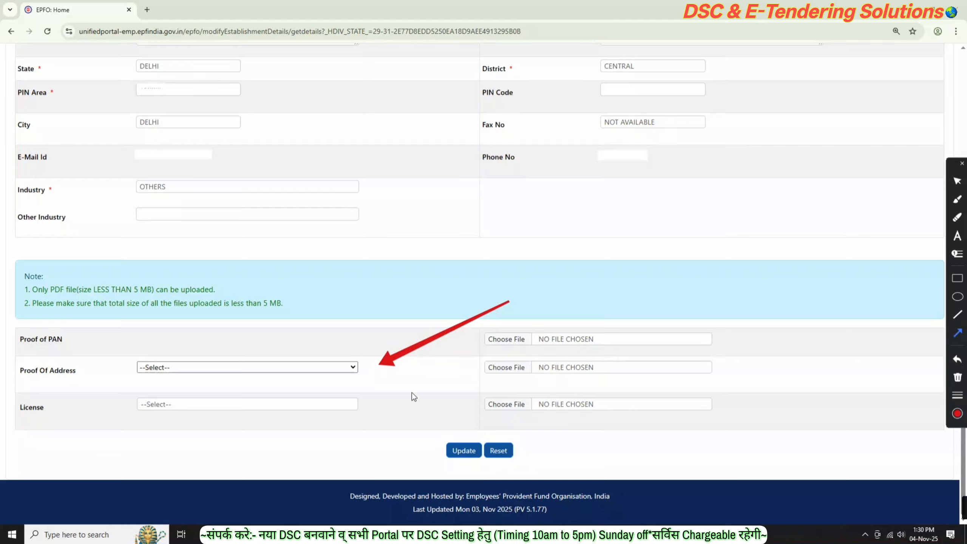
{"action": "mouse_move", "coordinate": [503, 373]}
{"action": "left_mouse_down"}
{"action": "mouse_move", "coordinate": [410, 414]}
{"action": "mouse_move", "coordinate": [372, 414]}
{"action": "left_mouse_up"}
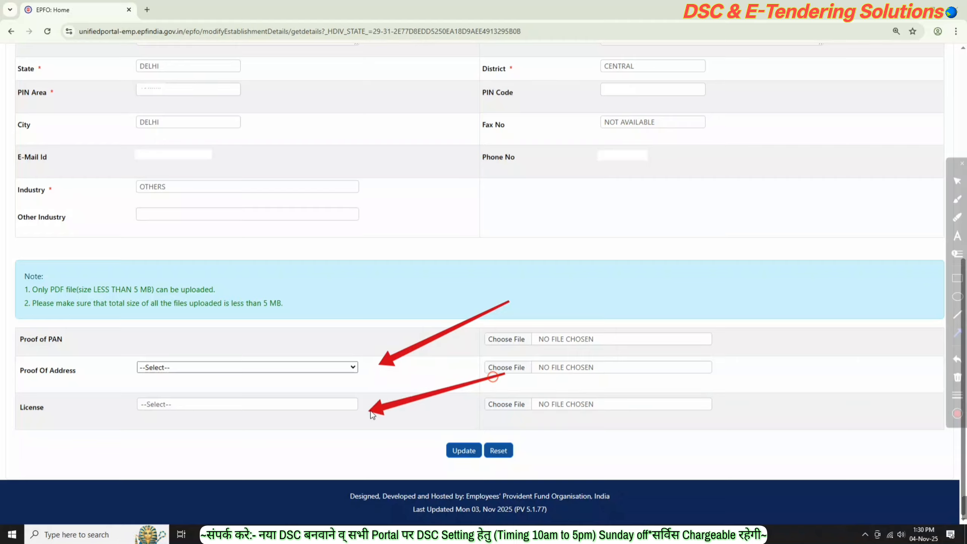
{"action": "left_click", "coordinate": [959, 361]}
{"action": "left_click", "coordinate": [958, 361]}
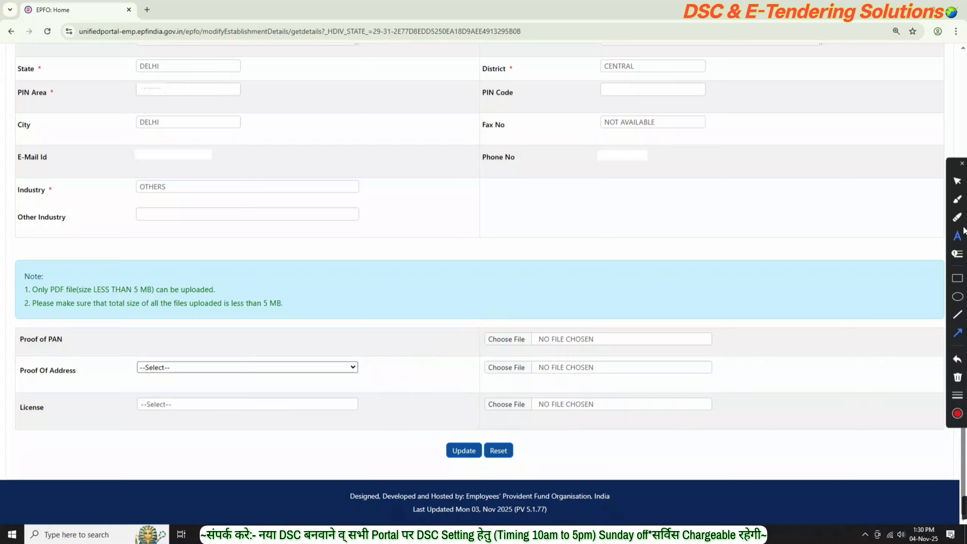
- Draw annotation arrows at the file upload fields for Proof Of Address and License, and undo both
{"action": "left_click_drag", "start_coordinate": [704, 304], "coordinate": [530, 365]}
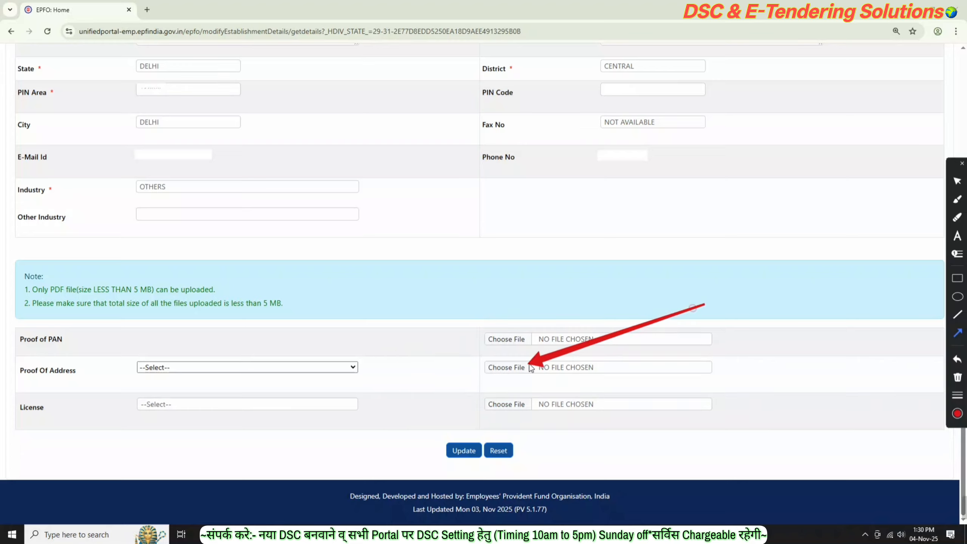
{"action": "left_click_drag", "start_coordinate": [699, 368], "coordinate": [516, 416]}
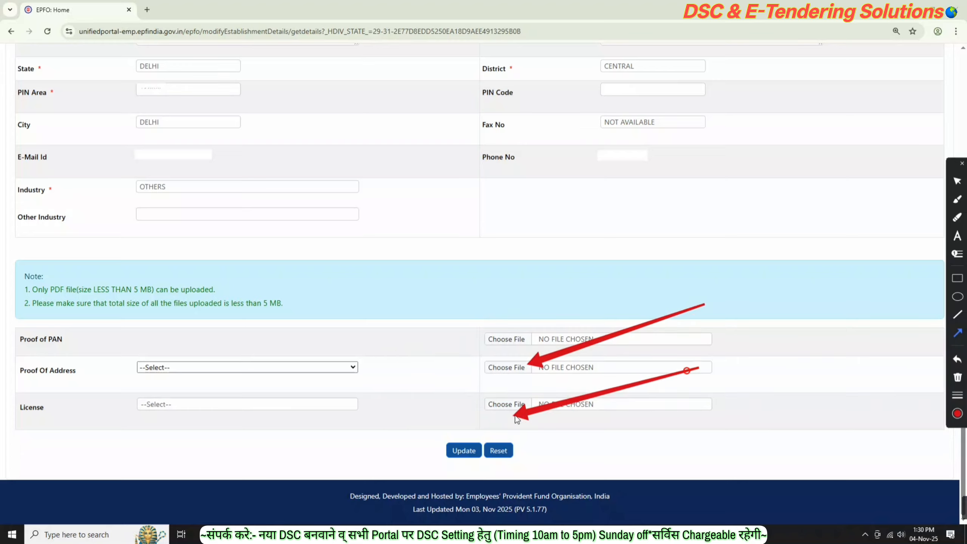
{"action": "left_click", "coordinate": [959, 361]}
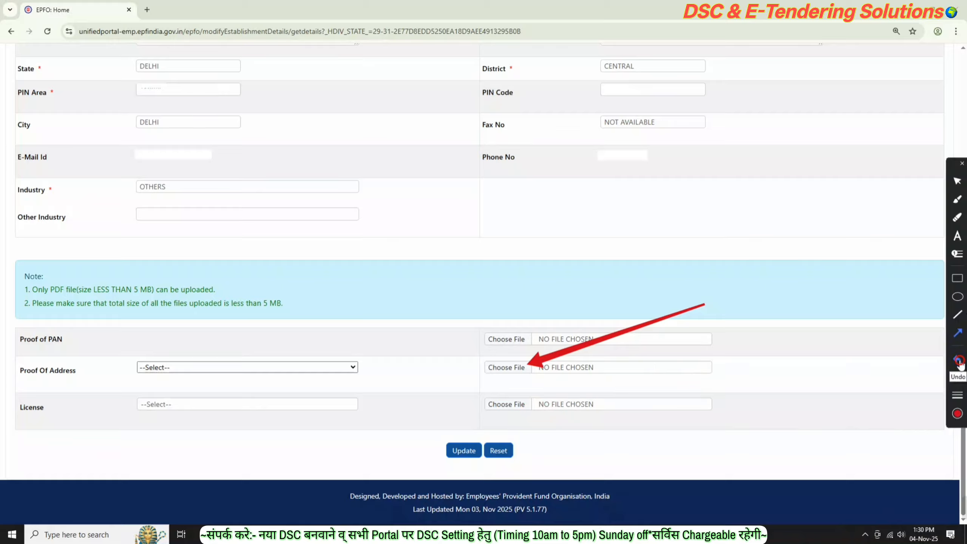
{"action": "left_click", "coordinate": [958, 361]}
- Set the Proof Of Address document type to "Copy of bank passbook/statement"
{"action": "left_click", "coordinate": [957, 181]}
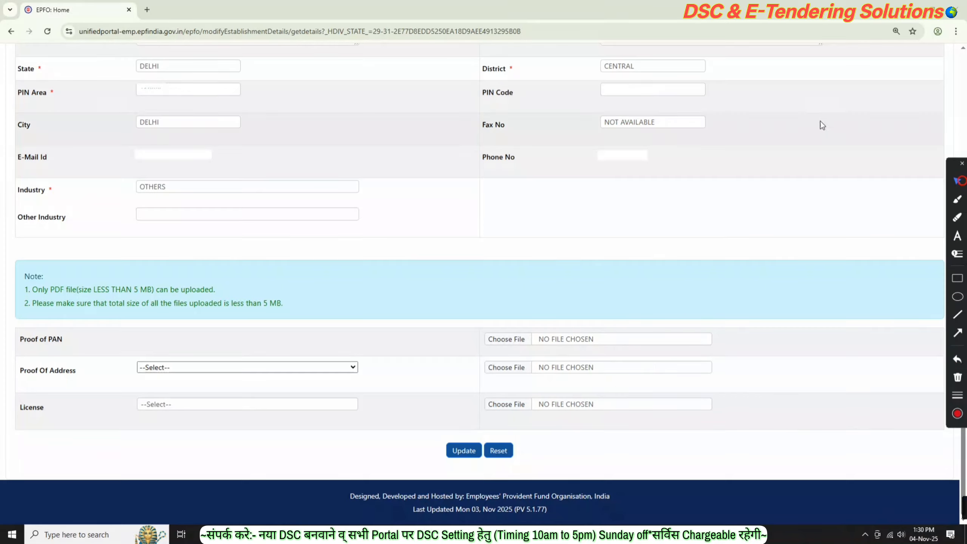
{"action": "left_click", "coordinate": [340, 367]}
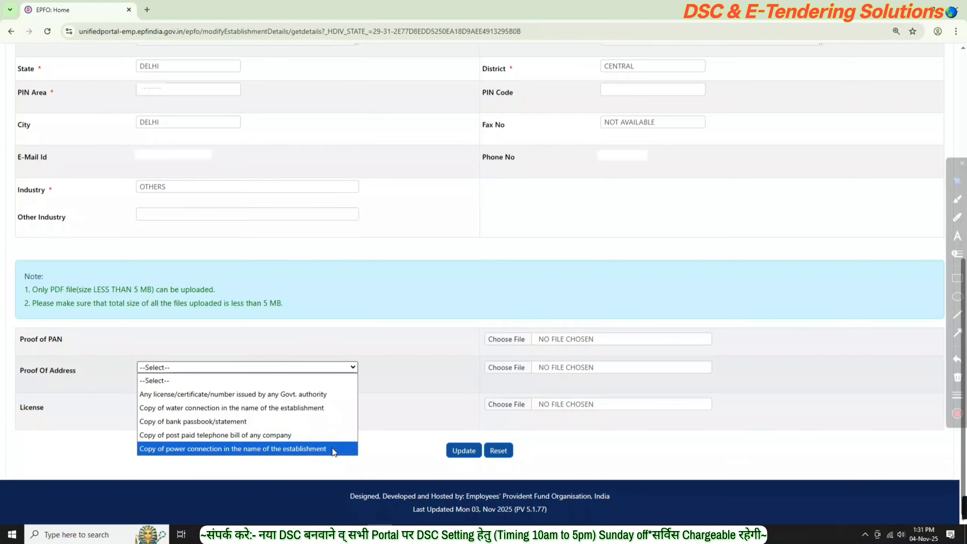
{"action": "left_click", "coordinate": [168, 422]}
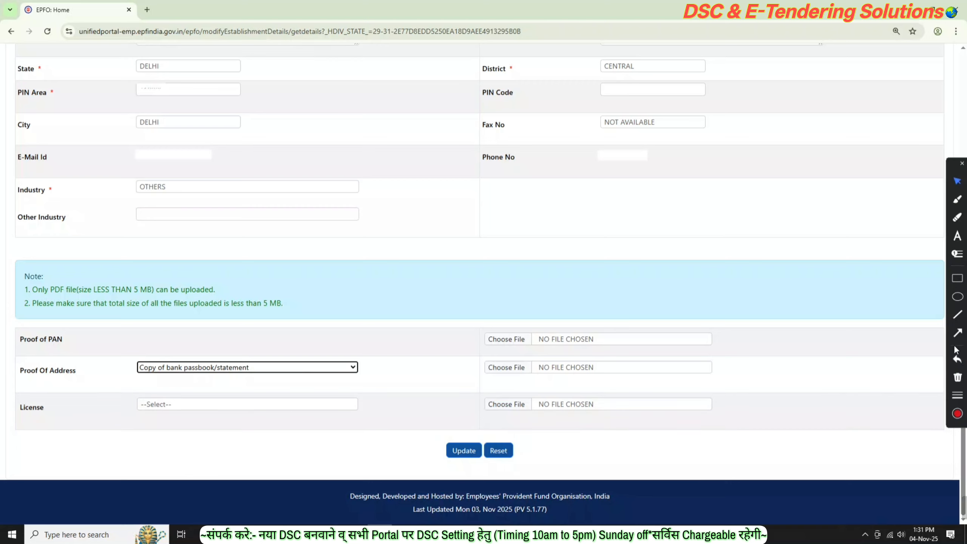
- Draw an annotation arrow at the Proof Of Address file upload field, and undo it
{"action": "left_click", "coordinate": [957, 332]}
{"action": "left_click_drag", "start_coordinate": [872, 341], "coordinate": [735, 363]}
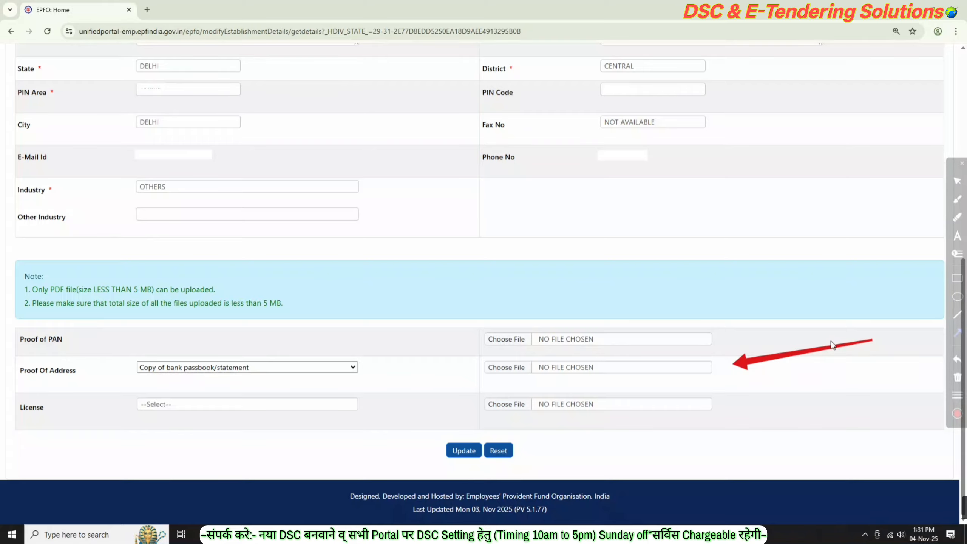
{"action": "left_click", "coordinate": [961, 358]}
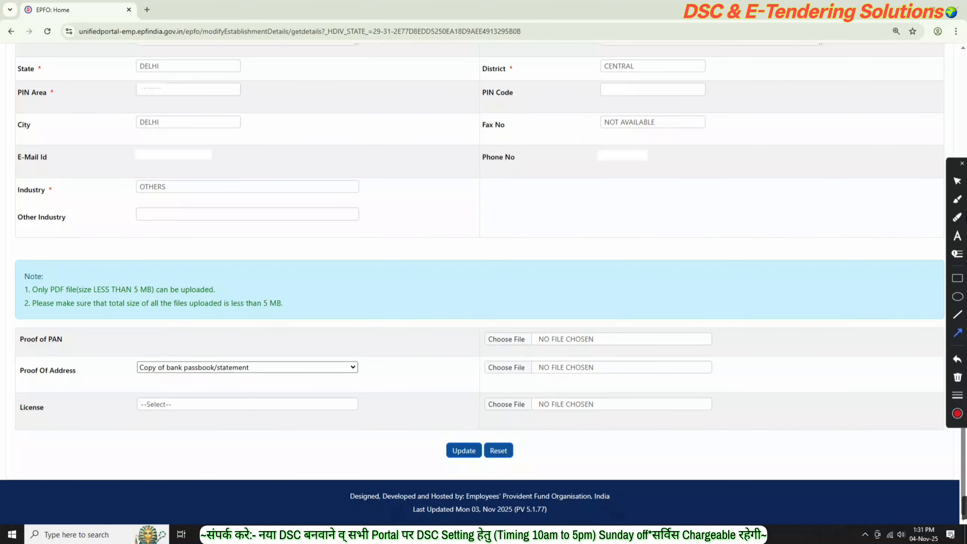
- Set the License type to "GOODS AND SERVICE TAX IDENTIFICATION NUMBER"
{"action": "left_click", "coordinate": [957, 181]}
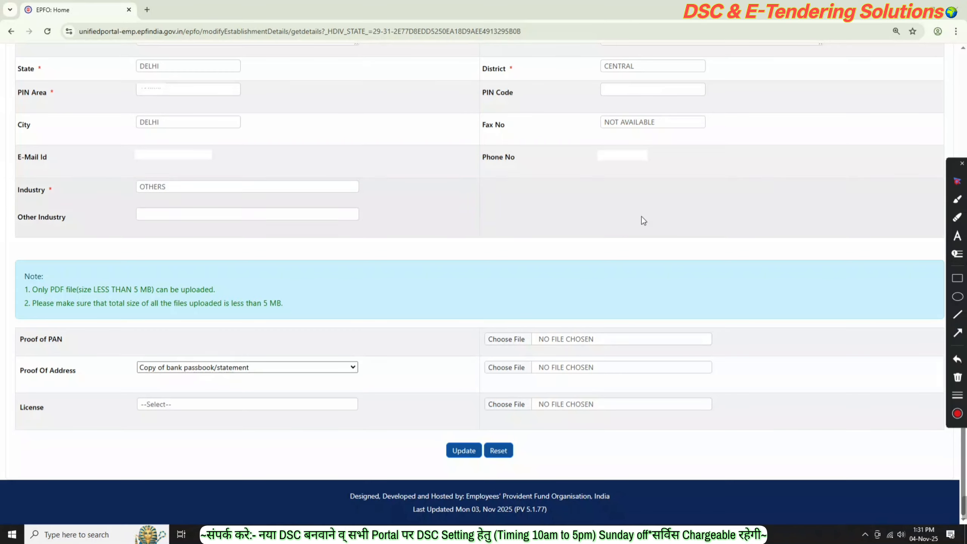
{"action": "left_click", "coordinate": [318, 403]}
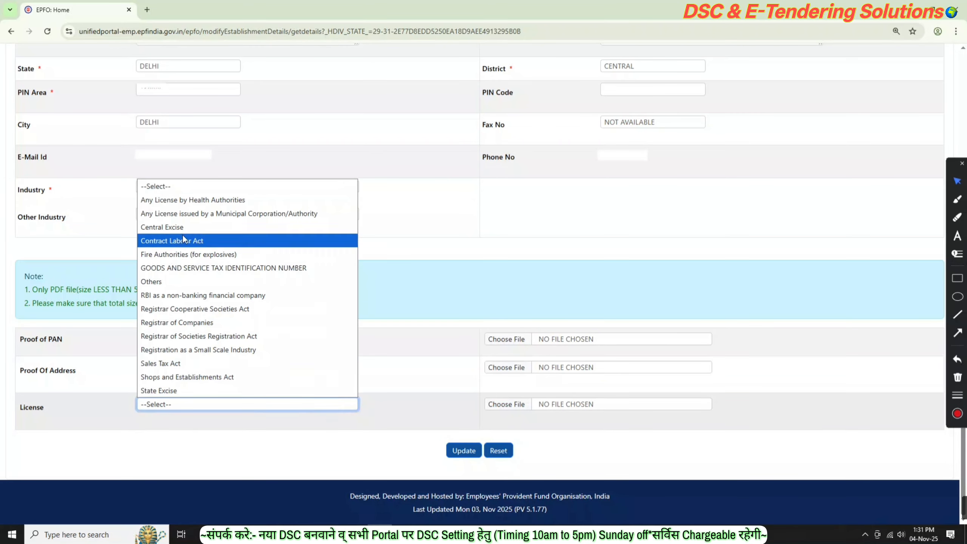
{"action": "left_click", "coordinate": [186, 269]}
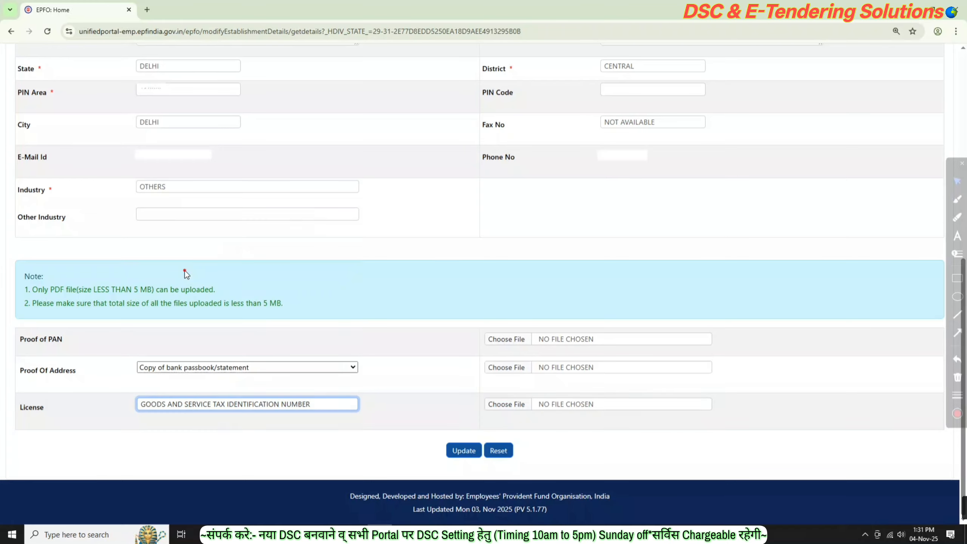
- Mark the License file upload field with a temporary annotation arrow, undo it, and point an arrow at the Update option
{"action": "left_click", "coordinate": [957, 332]}
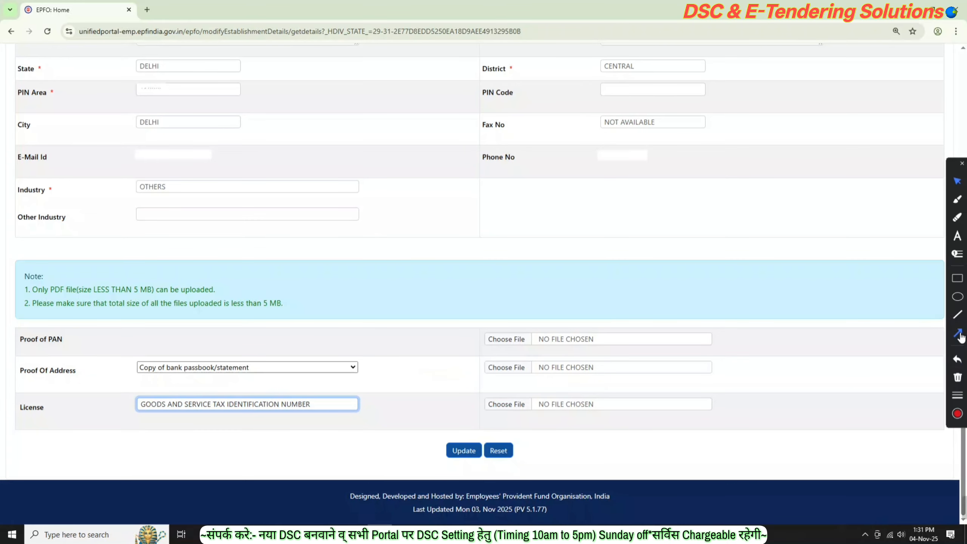
{"action": "left_click_drag", "start_coordinate": [794, 370], "coordinate": [711, 401]}
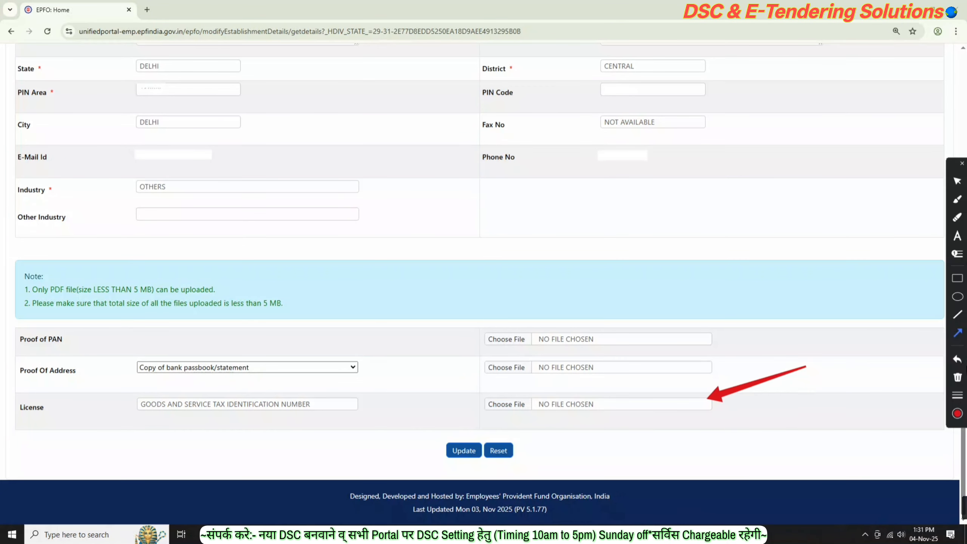
{"action": "left_click", "coordinate": [957, 361]}
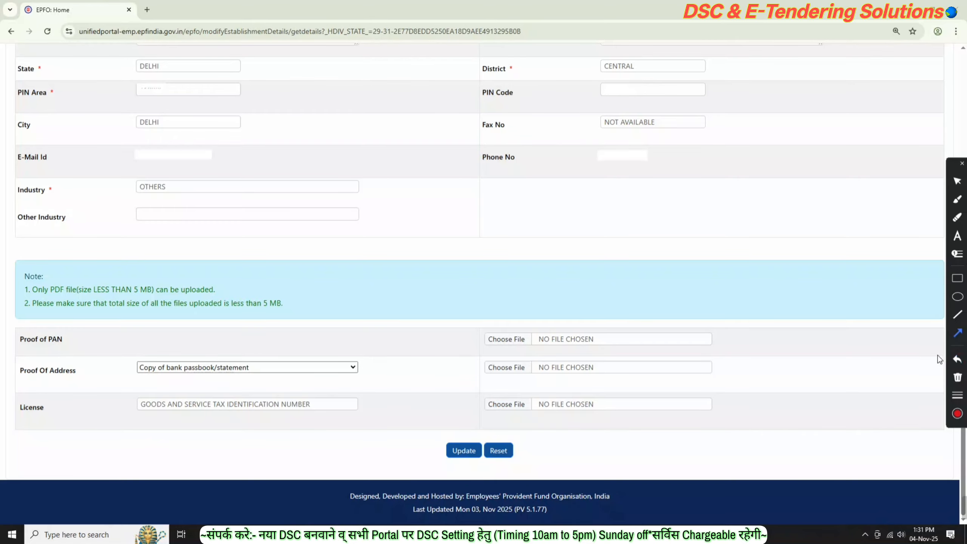
{"action": "left_click", "coordinate": [958, 333]}
{"action": "left_click_drag", "start_coordinate": [793, 370], "coordinate": [711, 398]}
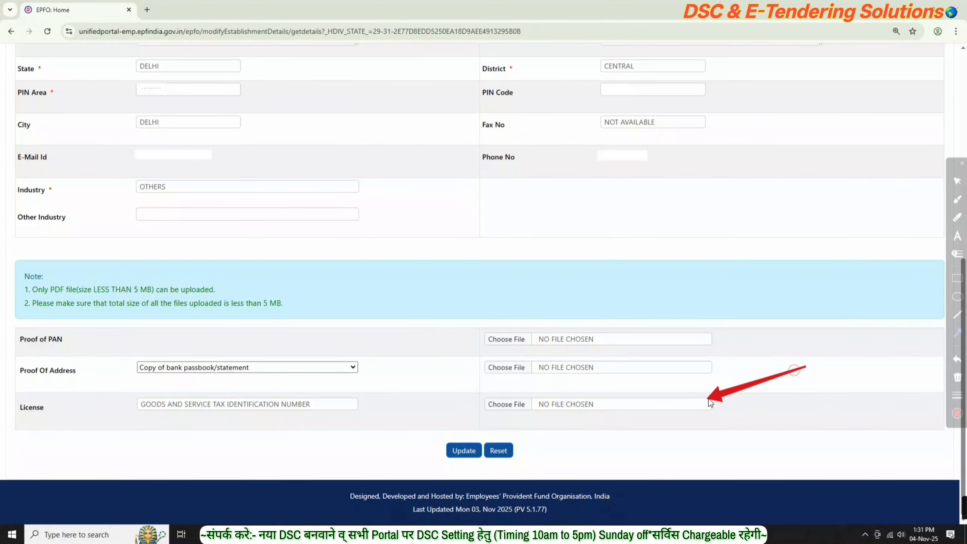
{"action": "left_click", "coordinate": [960, 360]}
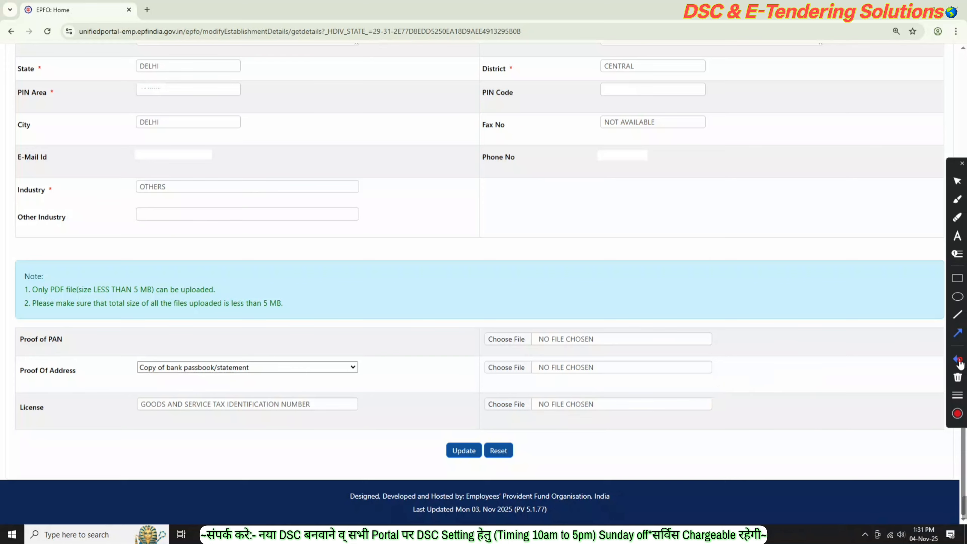
{"action": "left_click", "coordinate": [959, 359]}
{"action": "left_click", "coordinate": [959, 359]}
{"action": "left_click", "coordinate": [958, 361]}
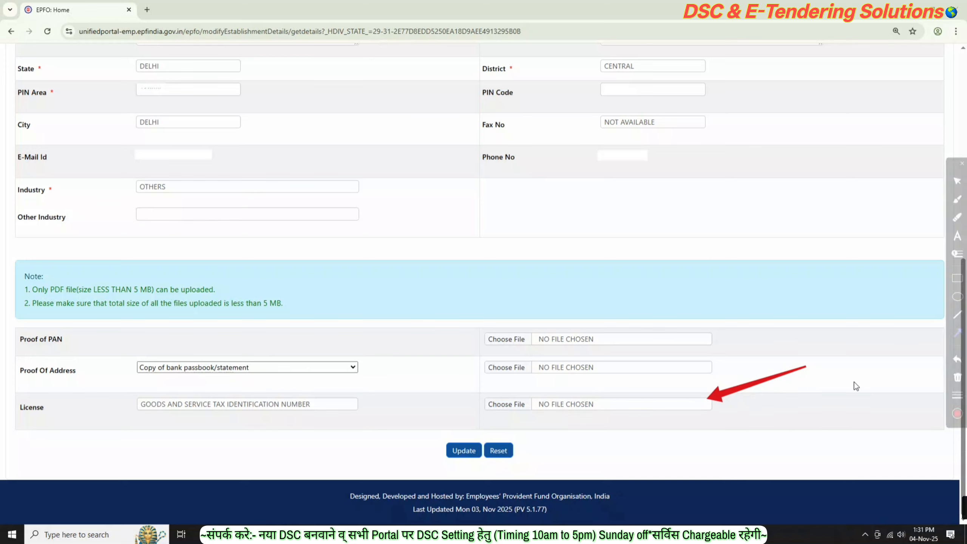
{"action": "left_click", "coordinate": [958, 361]}
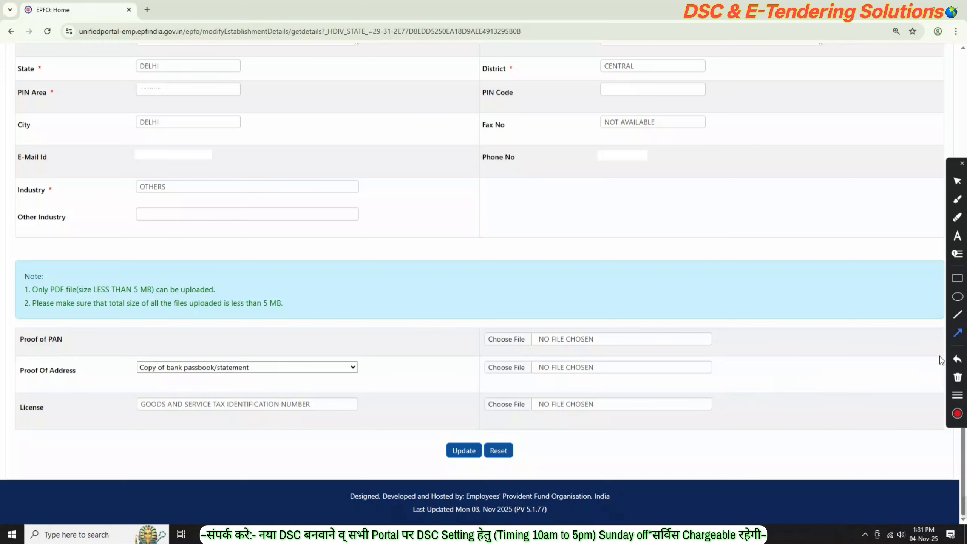
{"action": "left_click", "coordinate": [958, 361]}
{"action": "left_click", "coordinate": [958, 361]}
{"action": "left_click", "coordinate": [958, 361]}
{"action": "left_click", "coordinate": [959, 360]}
{"action": "left_click_drag", "start_coordinate": [412, 343], "coordinate": [444, 435]}
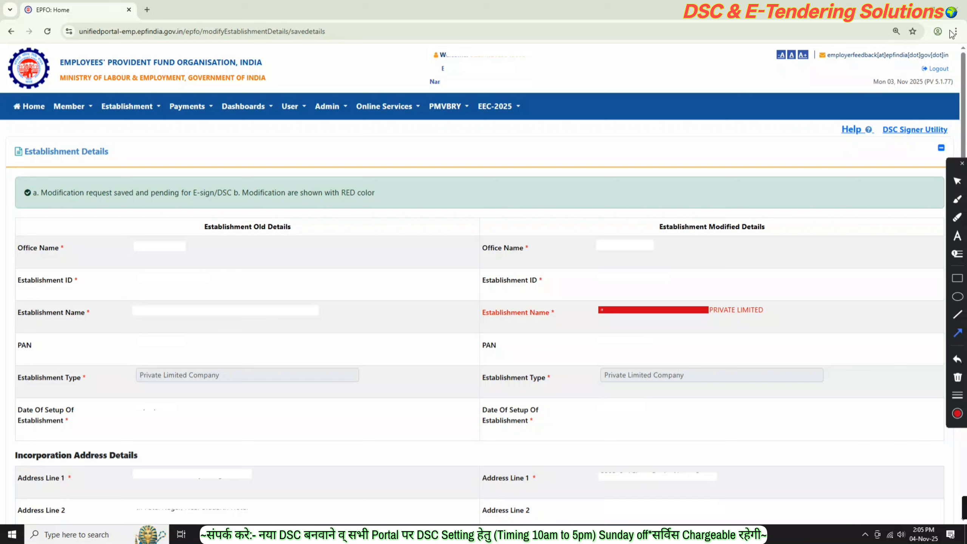
- Mark the saved modification request message and the modified Establishment Name label with red annotation arrows
{"action": "mouse_move", "coordinate": [604, 133]}
{"action": "left_mouse_down"}
{"action": "mouse_move", "coordinate": [411, 179]}
{"action": "mouse_move", "coordinate": [220, 188]}
{"action": "mouse_move", "coordinate": [388, 194]}
{"action": "left_mouse_up"}
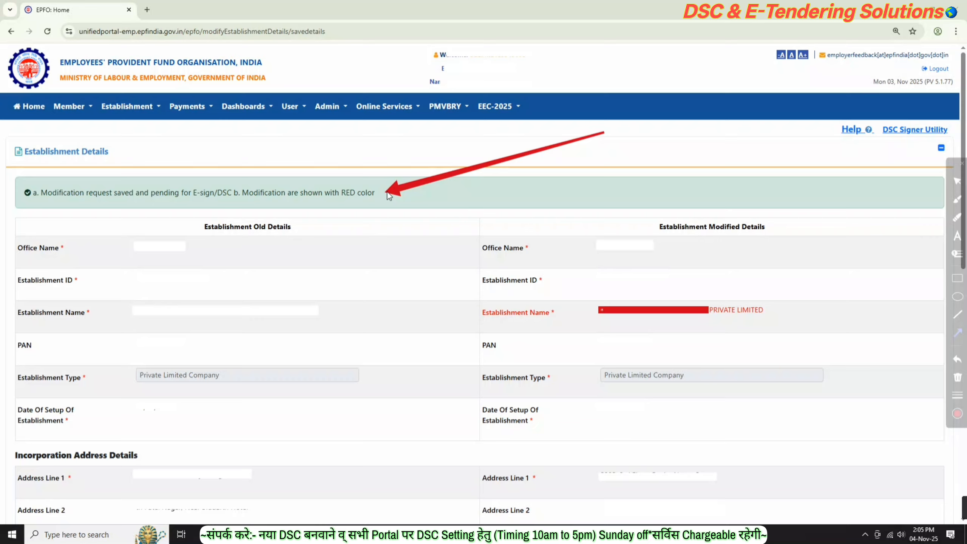
{"action": "mouse_move", "coordinate": [387, 193]}
{"action": "left_mouse_down"}
{"action": "mouse_move", "coordinate": [443, 225]}
{"action": "mouse_move", "coordinate": [613, 284]}
{"action": "mouse_move", "coordinate": [560, 312]}
{"action": "left_mouse_up"}
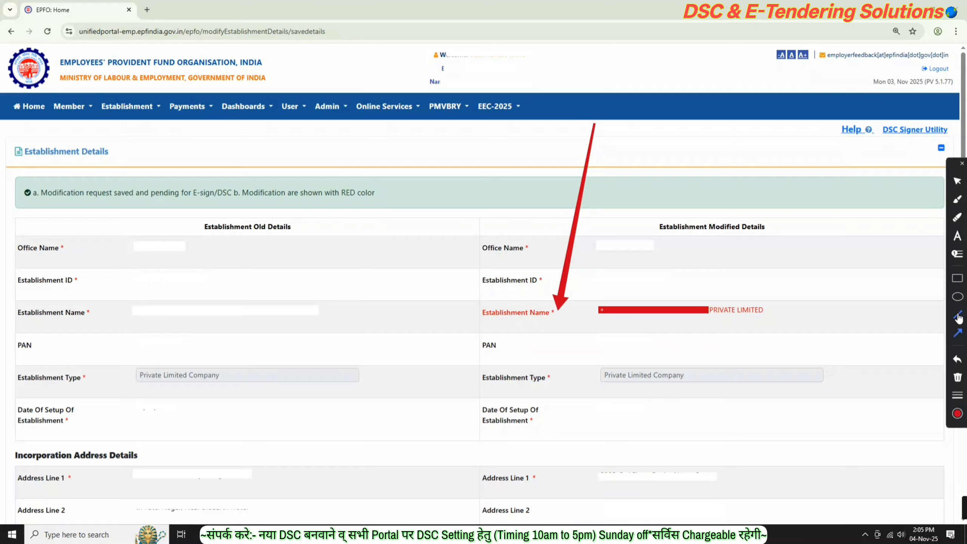
- Undo the annotation arrow at the modified Establishment Name label
{"action": "left_click", "coordinate": [959, 362]}
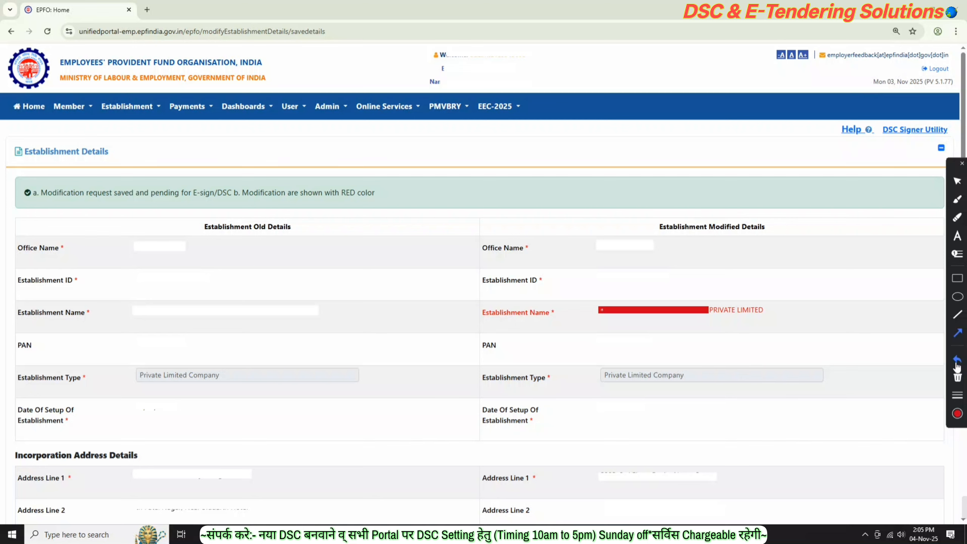
{"action": "left_click", "coordinate": [957, 183]}
- Point a red annotation arrow at the Approve Using DSC option below the uploaded documents, and undo it
{"action": "scroll", "coordinate": [589, 321], "scroll_direction": "down", "scroll_amount": 15}
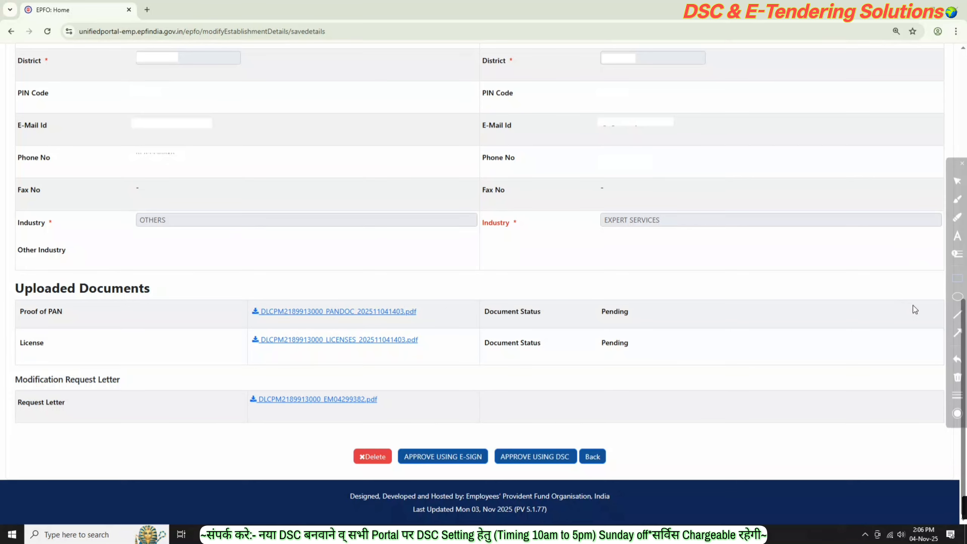
{"action": "left_click", "coordinate": [958, 415]}
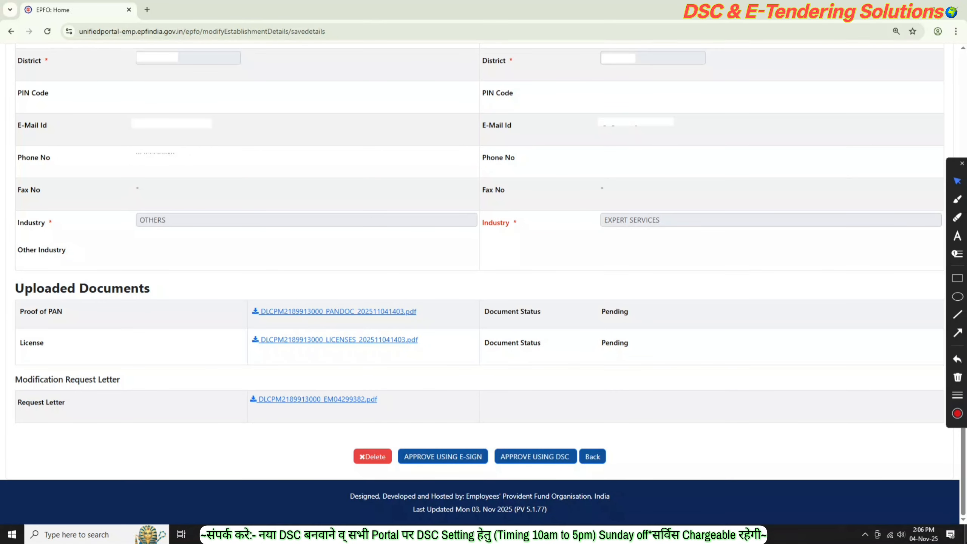
{"action": "left_click", "coordinate": [958, 333]}
{"action": "left_click", "coordinate": [957, 333]}
{"action": "left_click_drag", "start_coordinate": [692, 380], "coordinate": [571, 434]}
{"action": "left_click_drag", "start_coordinate": [707, 367], "coordinate": [550, 446]}
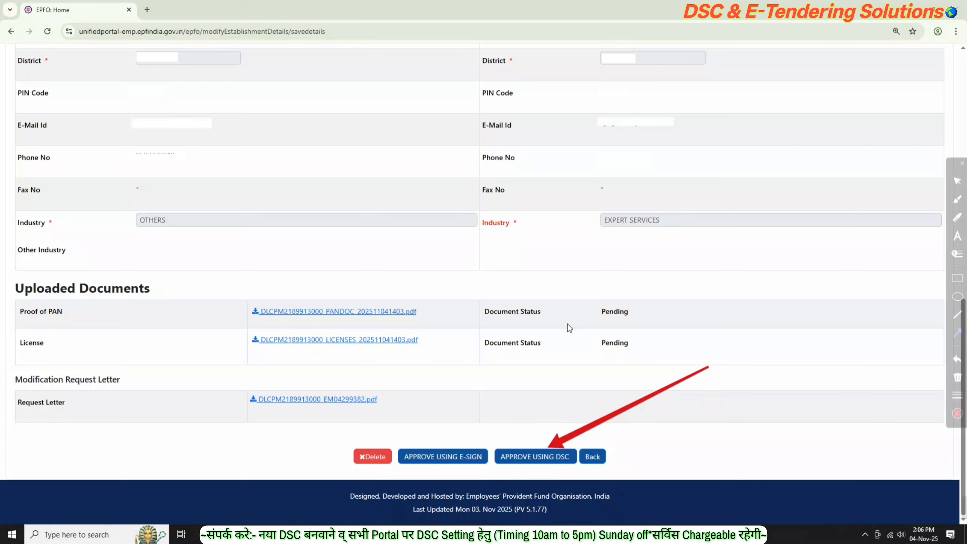
{"action": "left_click", "coordinate": [958, 362]}
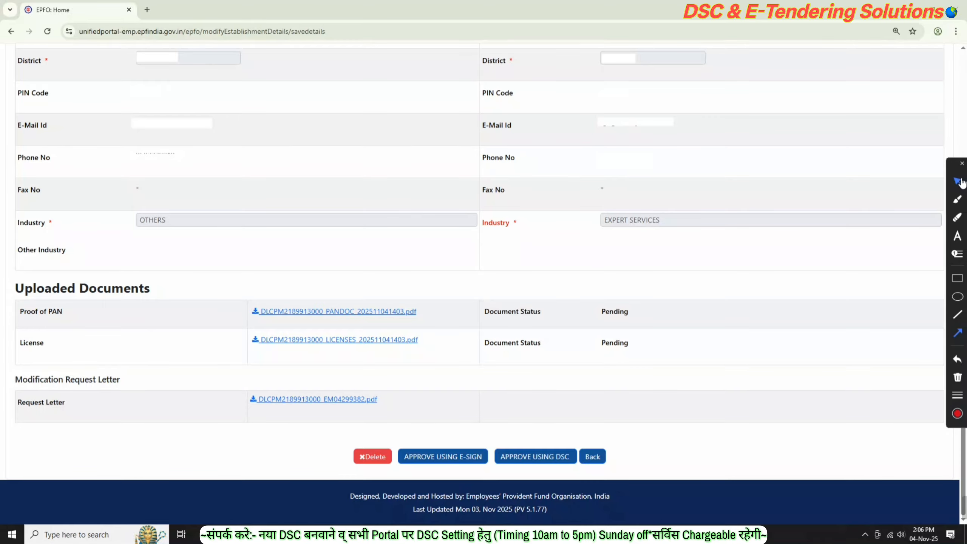
- Start approving the request using DSC and select the listed signatory, marking the choice with a temporary annotation arrow
{"action": "left_click", "coordinate": [554, 463]}
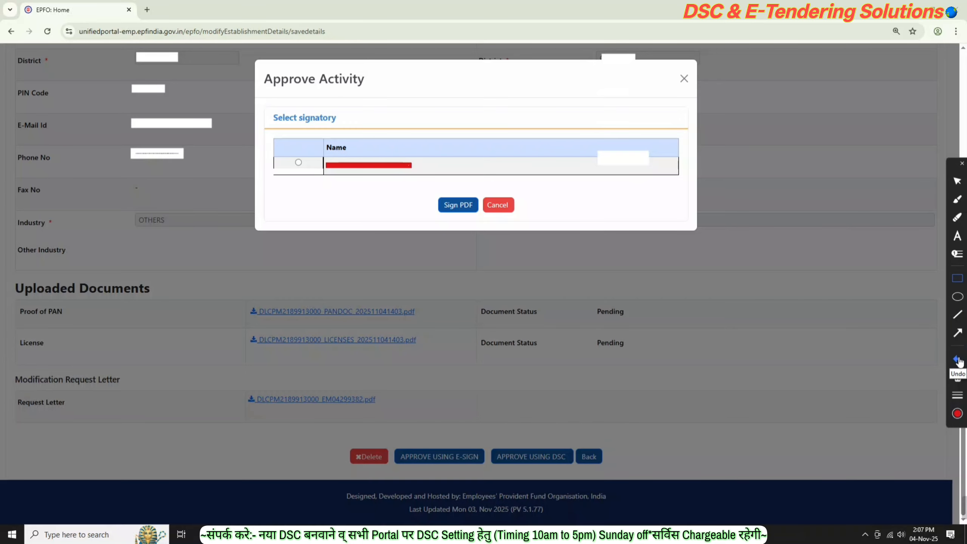
{"action": "left_click", "coordinate": [957, 333]}
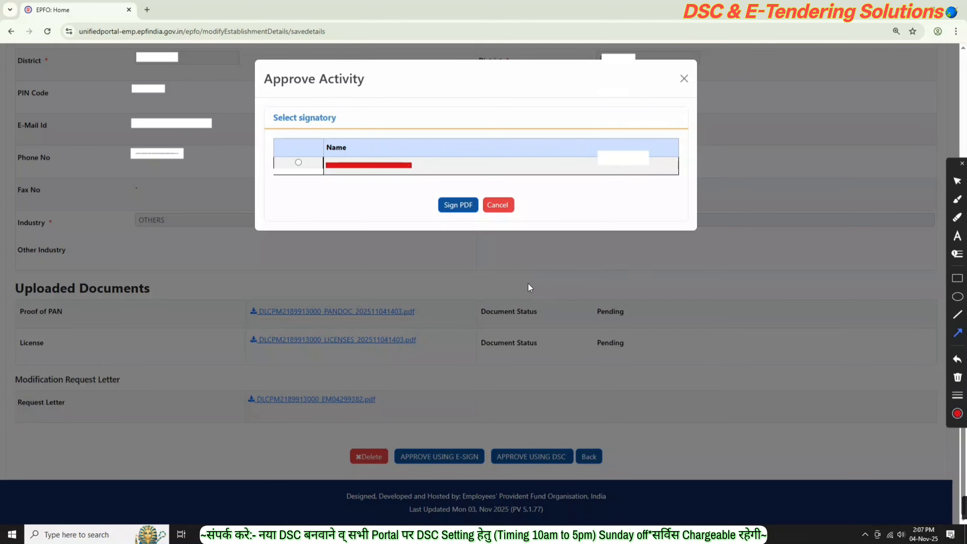
{"action": "left_click_drag", "start_coordinate": [385, 103], "coordinate": [300, 152]}
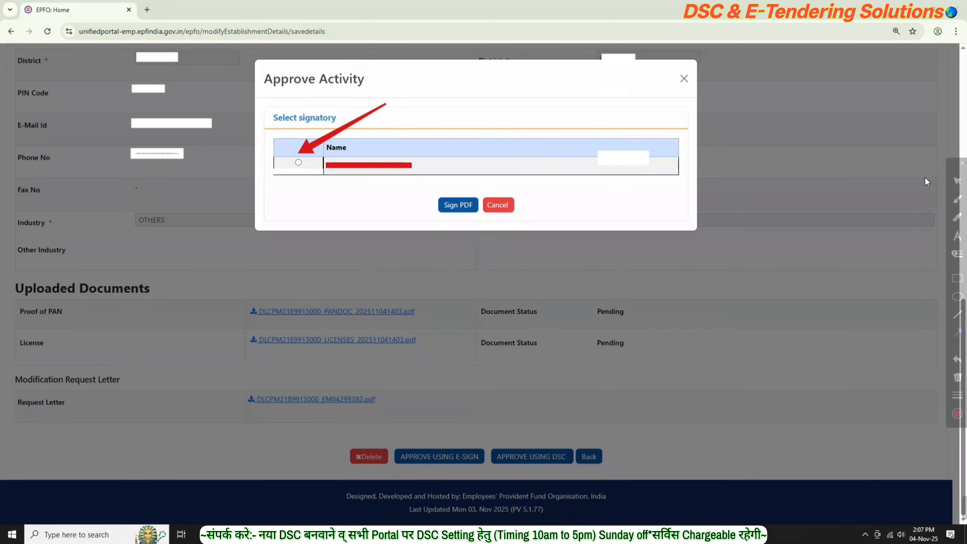
{"action": "left_click", "coordinate": [958, 359]}
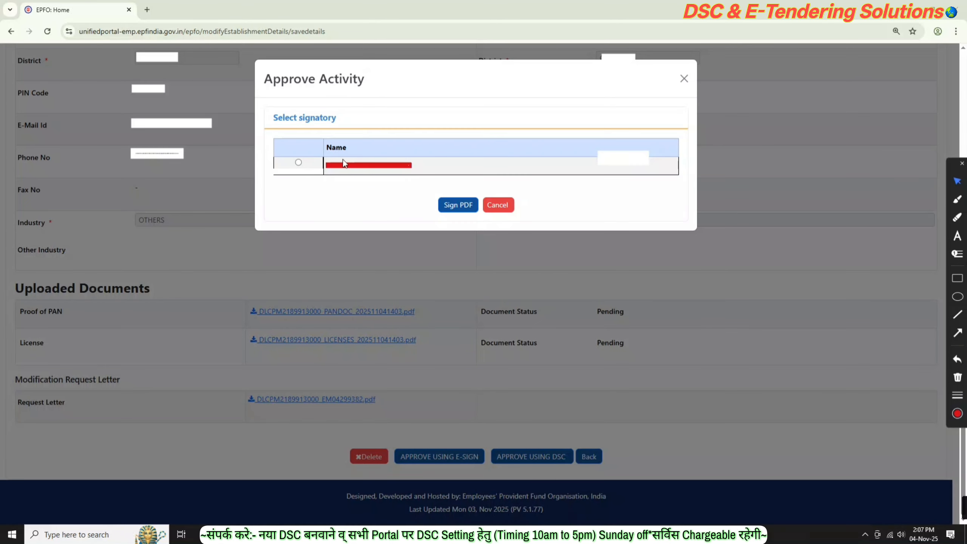
{"action": "left_click", "coordinate": [297, 163]}
- Point a red annotation arrow at the Sign PDF option, and undo it
{"action": "left_click", "coordinate": [957, 333]}
{"action": "left_click_drag", "start_coordinate": [541, 278], "coordinate": [473, 216]}
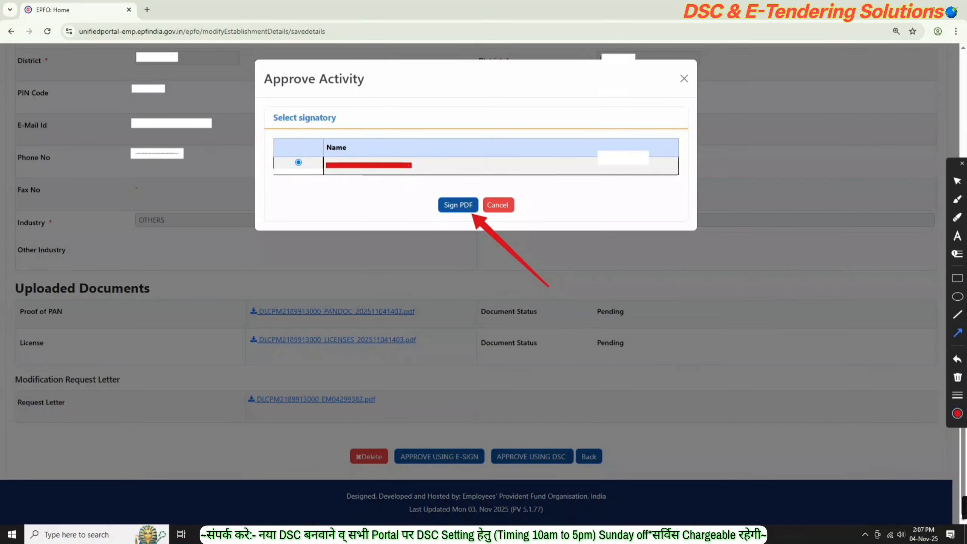
{"action": "left_click", "coordinate": [958, 359]}
{"action": "left_click", "coordinate": [957, 181]}
- Sign the modification request PDF with the DSC, entering the token's user PIN
{"action": "left_click", "coordinate": [458, 205]}
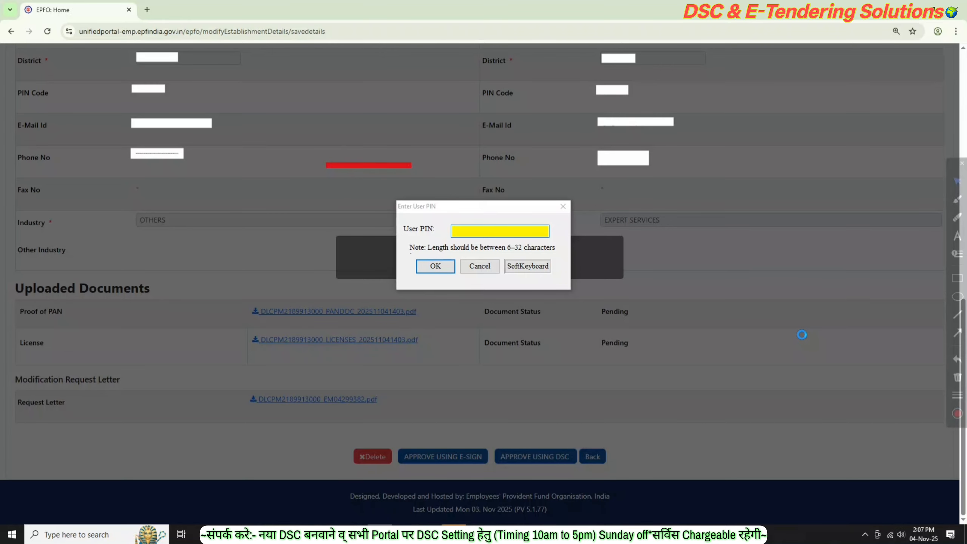
{"action": "left_click", "coordinate": [489, 233]}
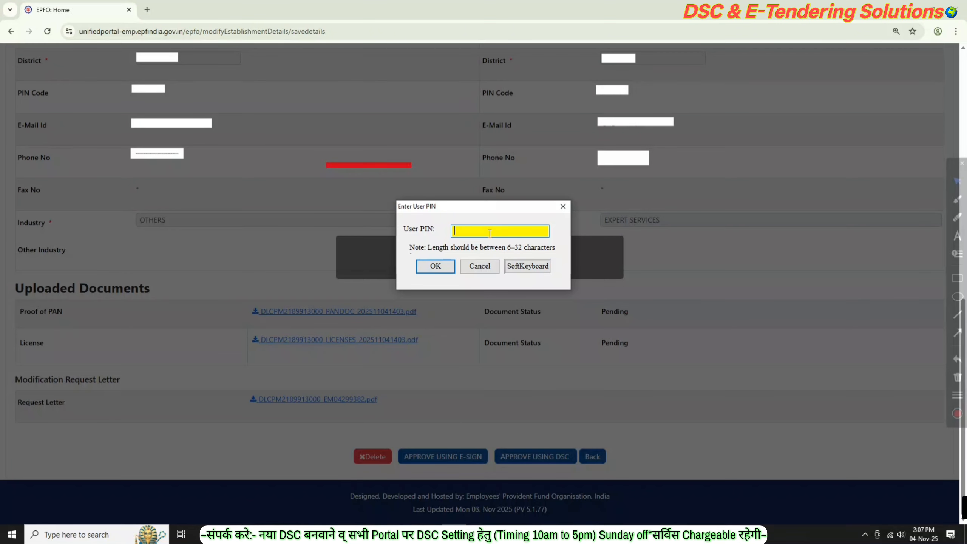
{"action": "type", "text": "*********"}
{"action": "left_click", "coordinate": [438, 266]}
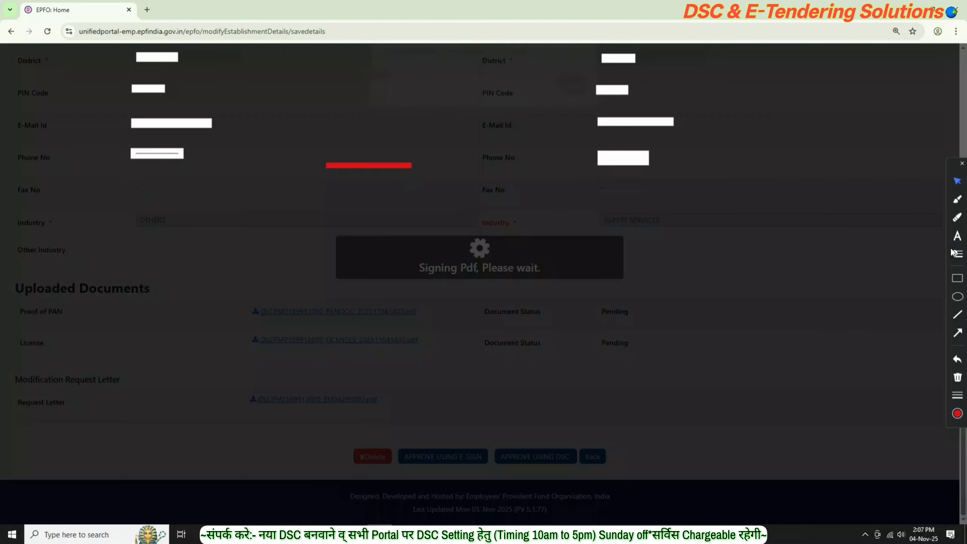
- Mark the approval message with a temporary annotation arrow, and acknowledge the message
{"action": "left_click", "coordinate": [958, 332]}
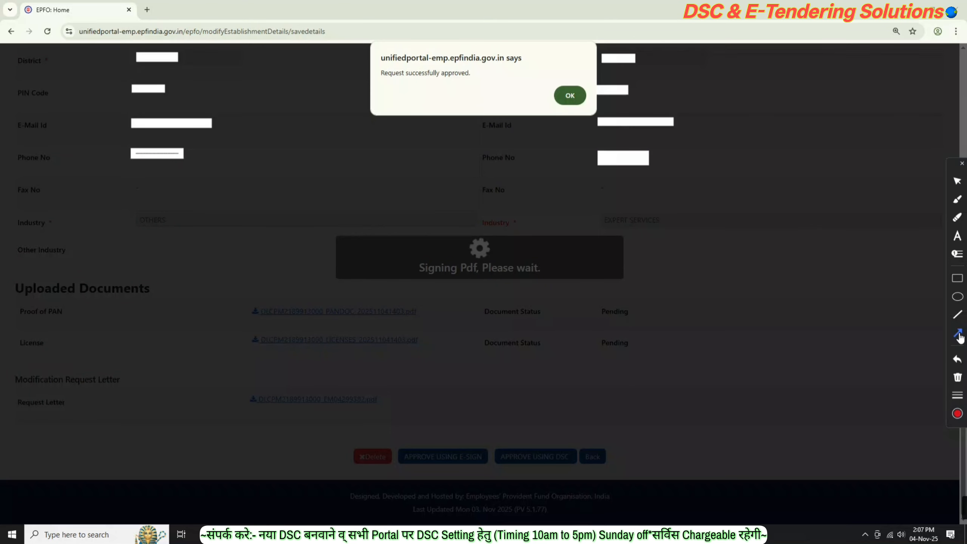
{"action": "left_click_drag", "start_coordinate": [498, 219], "coordinate": [443, 91]}
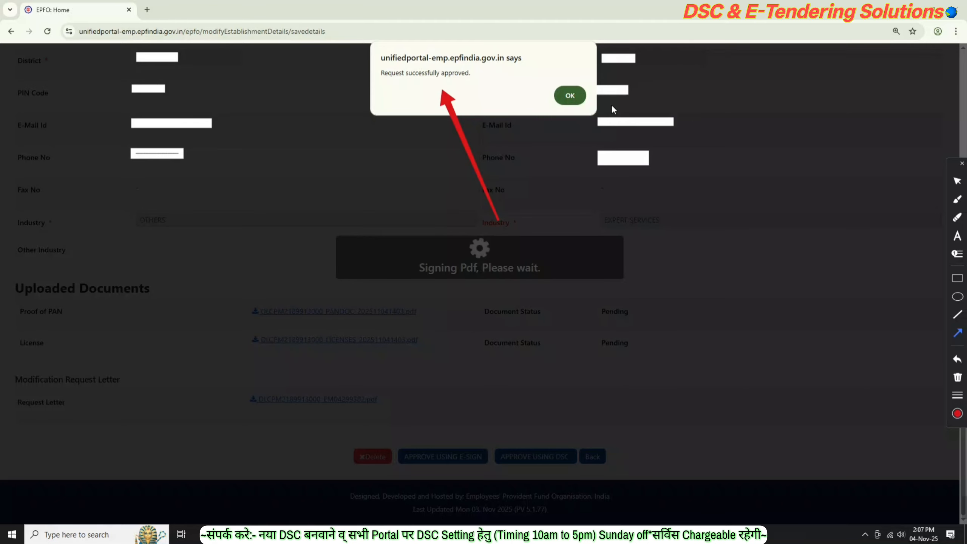
{"action": "left_click", "coordinate": [957, 361]}
{"action": "left_click", "coordinate": [957, 181]}
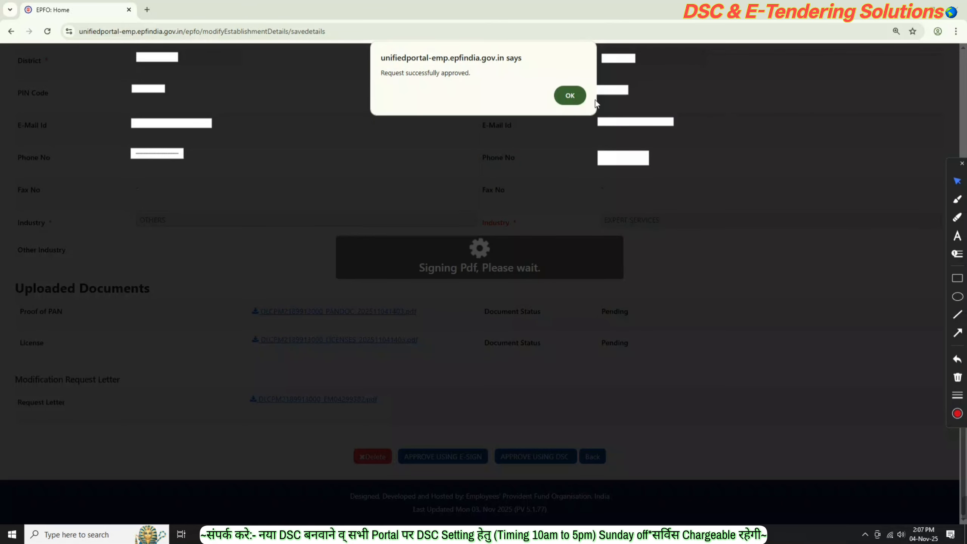
{"action": "left_click", "coordinate": [575, 97]}
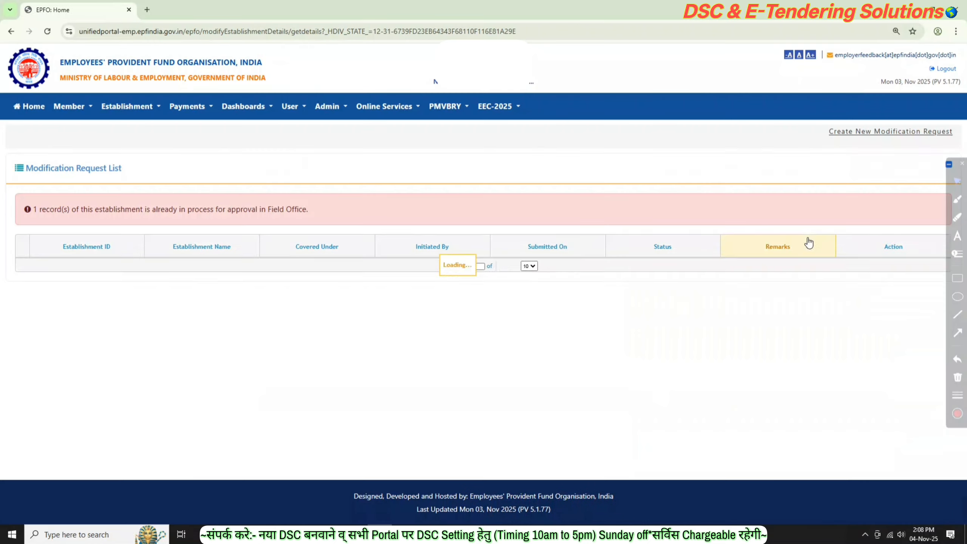
- Draw an annotation arrow at the Field Office notice above the Modification Request List, and undo it
{"action": "left_click", "coordinate": [959, 333]}
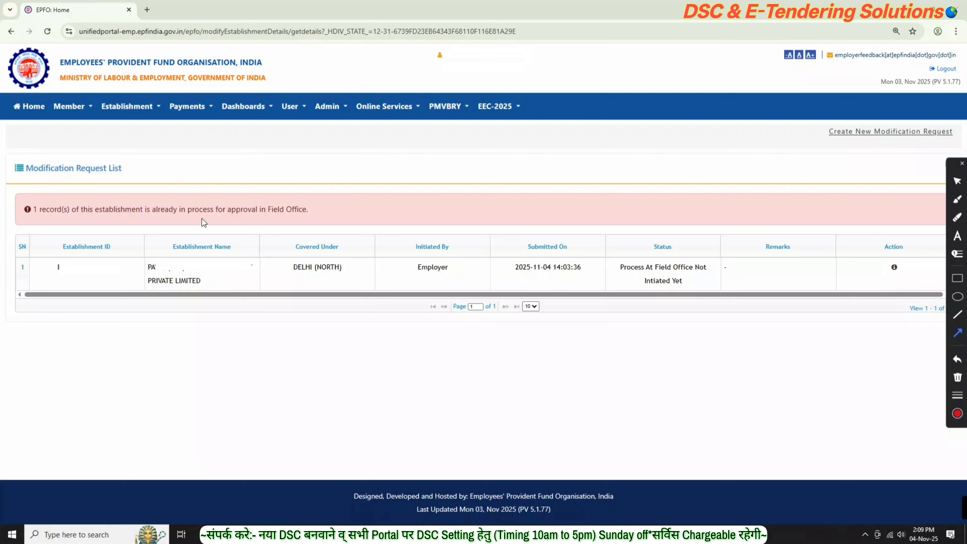
{"action": "mouse_move", "coordinate": [502, 123]}
{"action": "left_mouse_down"}
{"action": "mouse_move", "coordinate": [470, 144]}
{"action": "mouse_move", "coordinate": [286, 187]}
{"action": "left_mouse_up"}
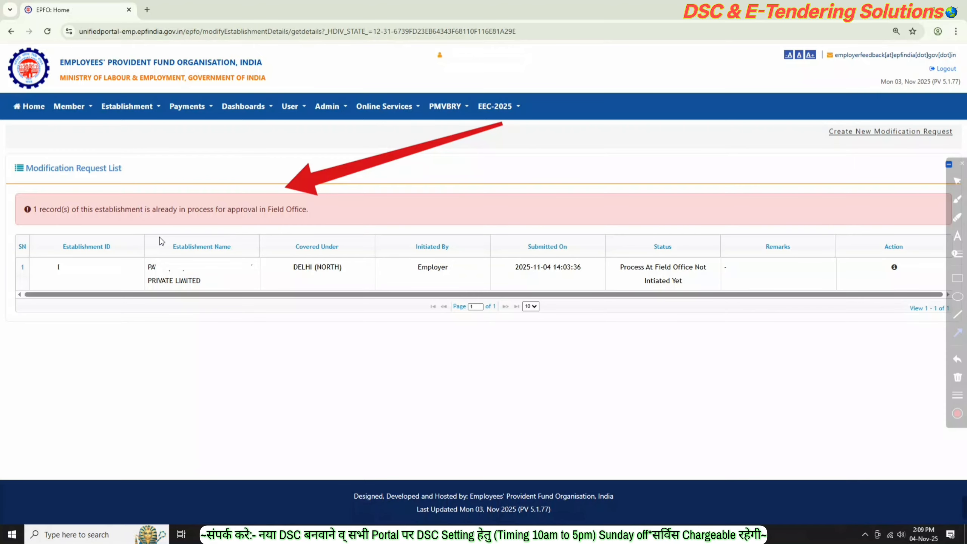
{"action": "left_click", "coordinate": [962, 361]}
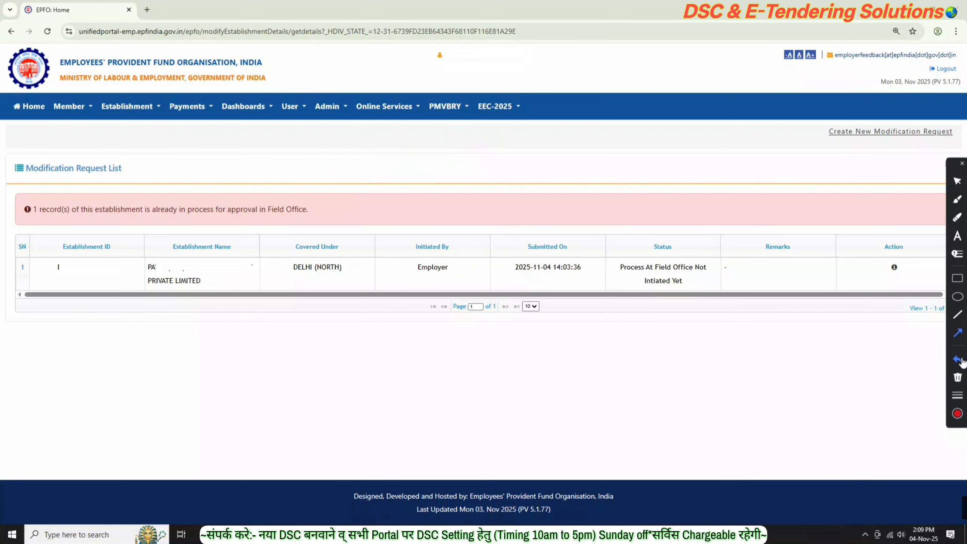
{"action": "left_click", "coordinate": [959, 184]}
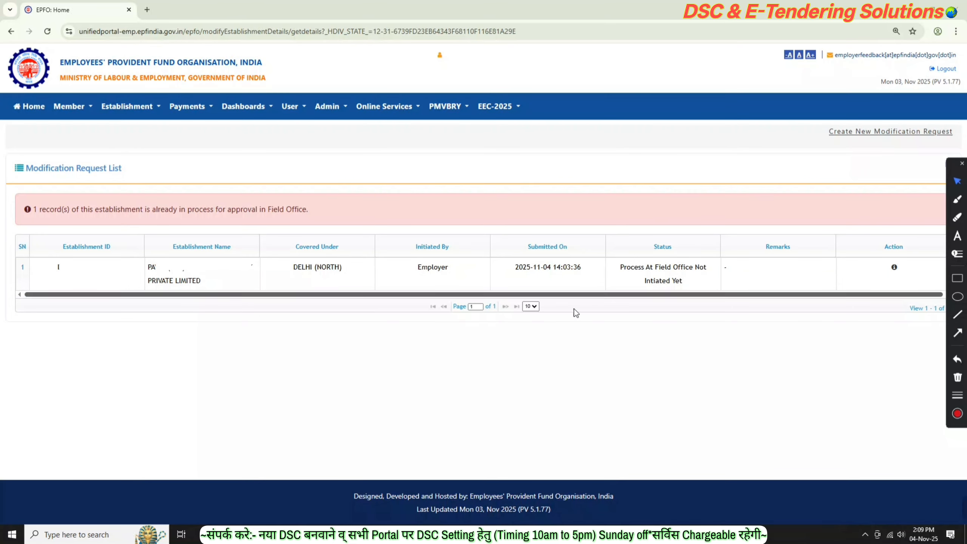
{"action": "triple_click", "coordinate": [679, 315]}
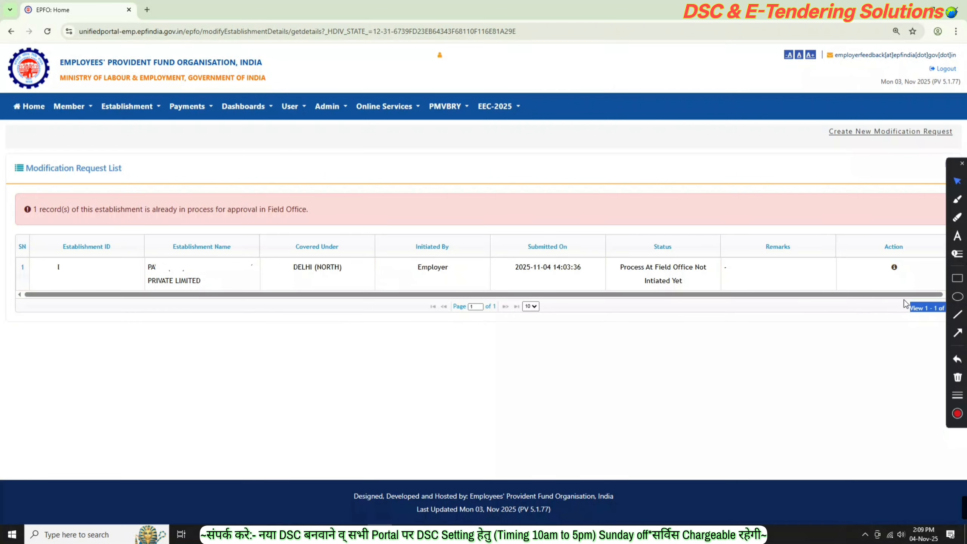
{"action": "left_click", "coordinate": [881, 337]}
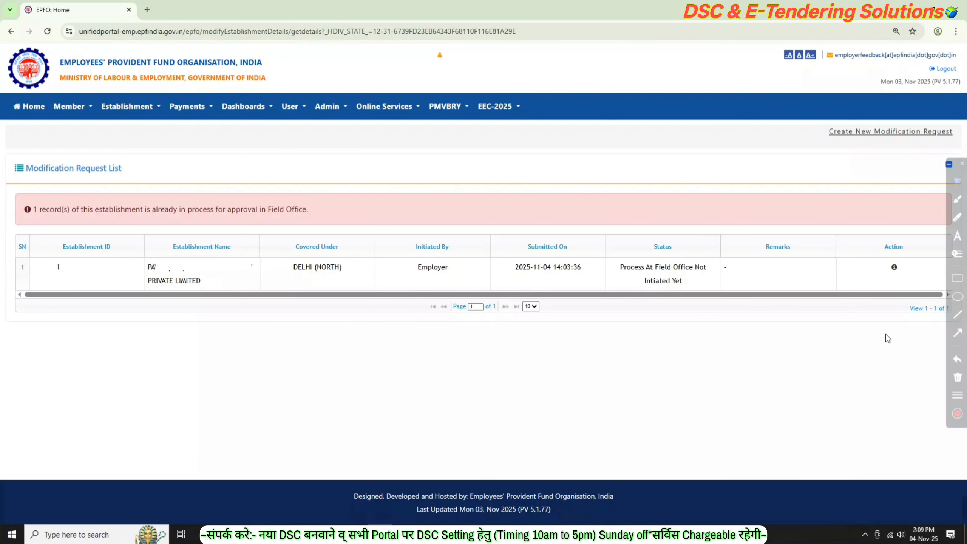
- Draw an annotation arrow at the submitted request's Status entry, and undo it
{"action": "left_click", "coordinate": [958, 335]}
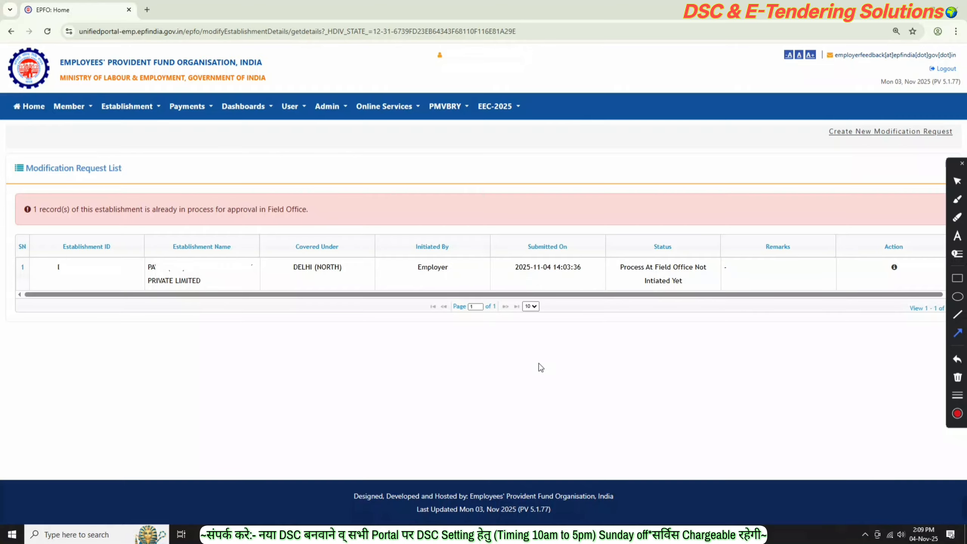
{"action": "left_click_drag", "start_coordinate": [644, 422], "coordinate": [661, 304]}
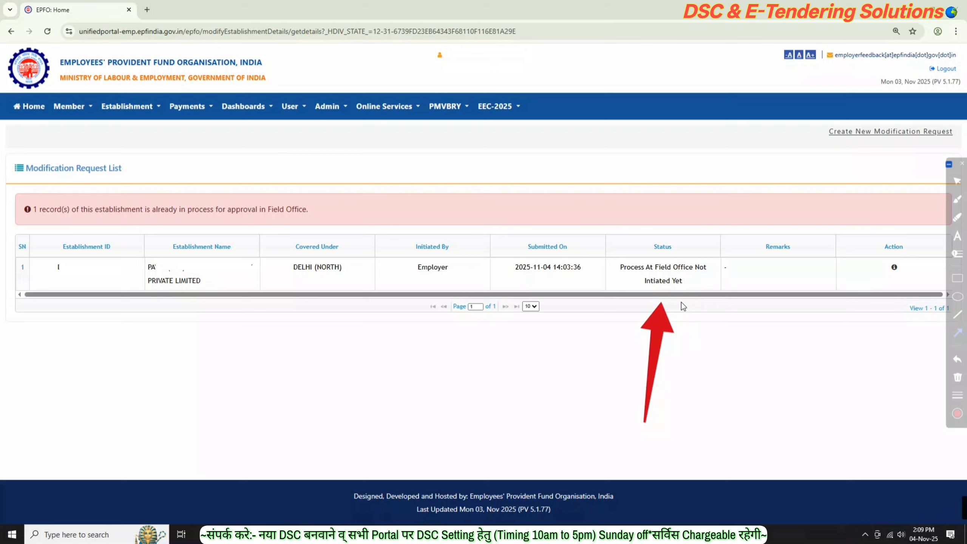
{"action": "left_click", "coordinate": [958, 361]}
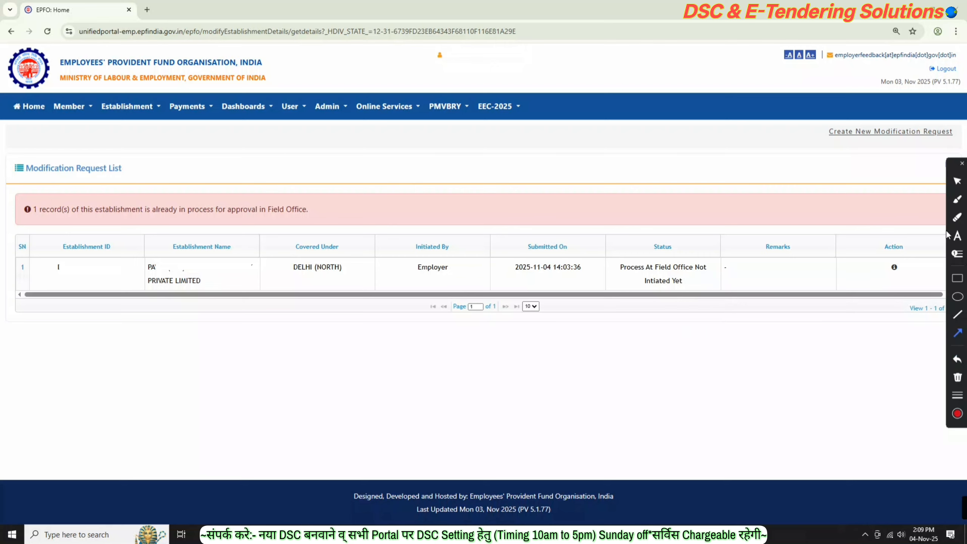
{"action": "left_click", "coordinate": [958, 181]}
- Open the submitted request's details and download the signed Request Letter PDF, marking its link with a temporary arrow
{"action": "left_click", "coordinate": [895, 268]}
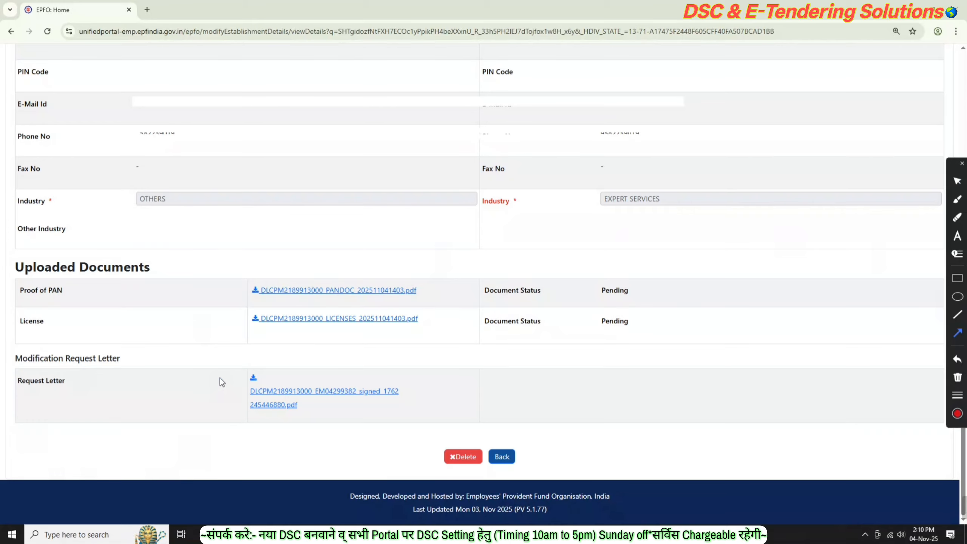
{"action": "mouse_move", "coordinate": [579, 343]}
{"action": "left_mouse_down"}
{"action": "mouse_move", "coordinate": [328, 387]}
{"action": "mouse_move", "coordinate": [319, 380]}
{"action": "mouse_move", "coordinate": [491, 353]}
{"action": "mouse_move", "coordinate": [380, 380]}
{"action": "left_mouse_up"}
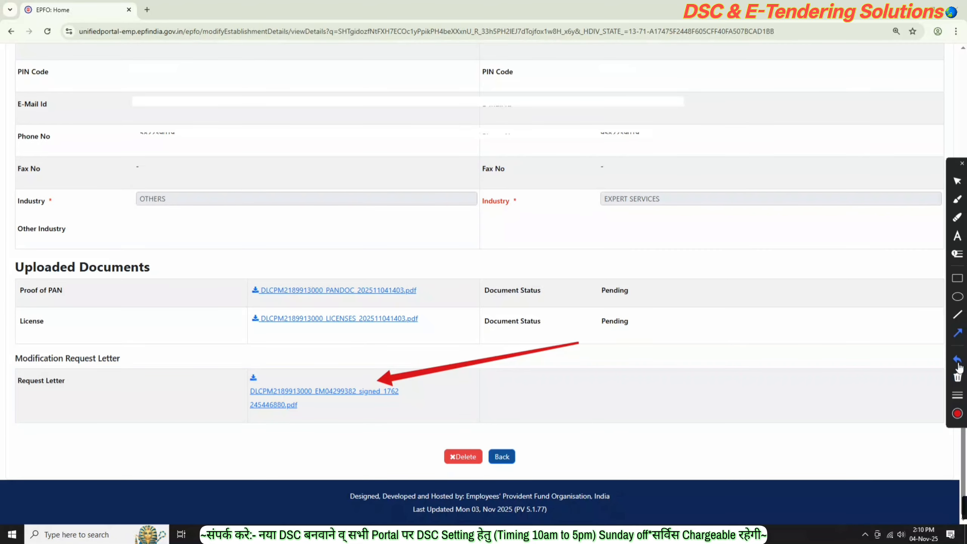
{"action": "left_click", "coordinate": [958, 378]}
{"action": "left_click", "coordinate": [956, 182]}
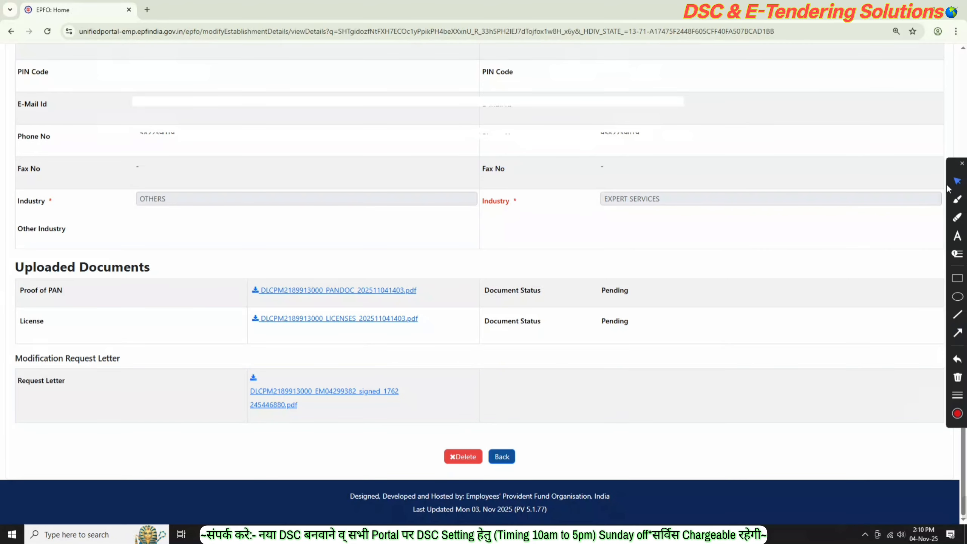
{"action": "left_click", "coordinate": [305, 393]}
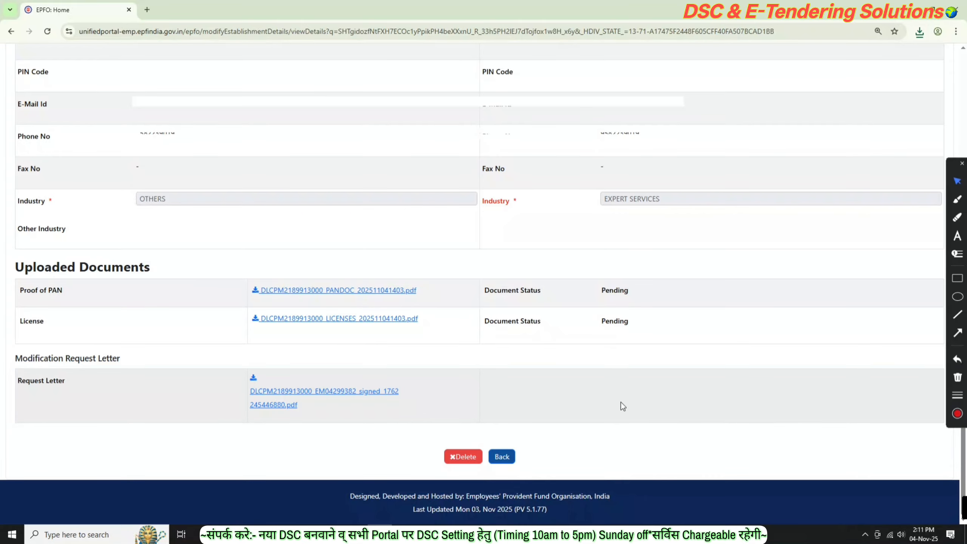
- Return to the Modification Request List and mark the request's status with a temporary annotation arrow
{"action": "left_click", "coordinate": [502, 457]}
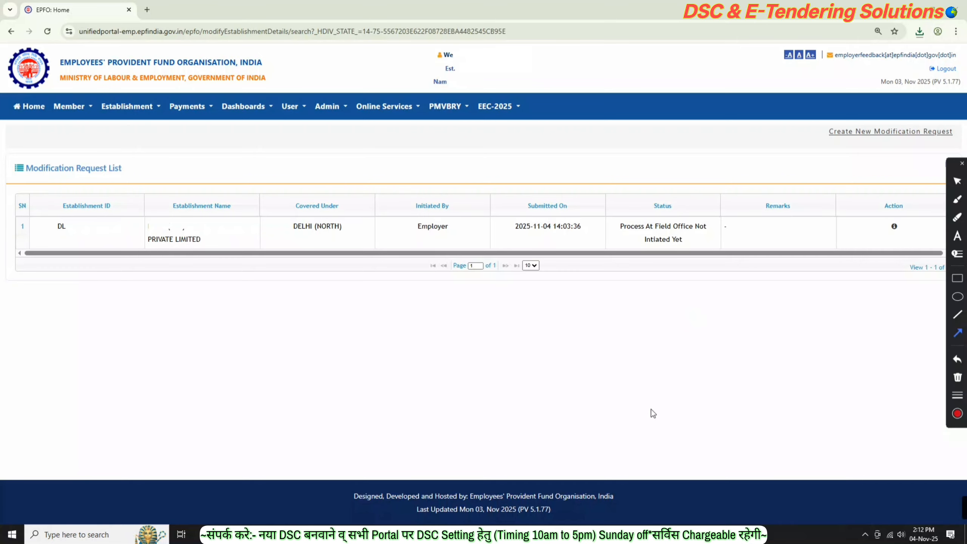
{"action": "mouse_move", "coordinate": [651, 409]}
{"action": "left_mouse_down"}
{"action": "mouse_move", "coordinate": [439, 244]}
{"action": "mouse_move", "coordinate": [276, 243]}
{"action": "mouse_move", "coordinate": [651, 244]}
{"action": "mouse_move", "coordinate": [663, 255]}
{"action": "left_mouse_up"}
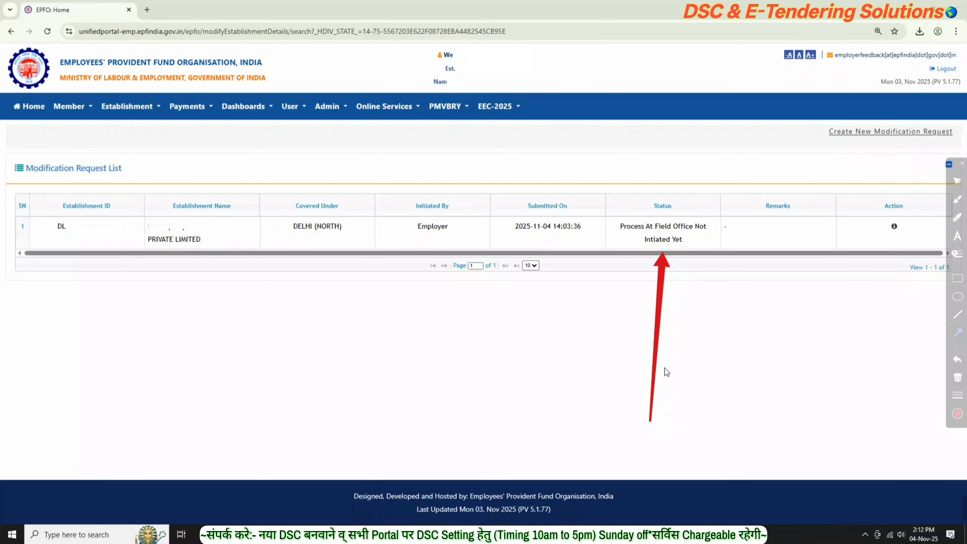
{"action": "left_click", "coordinate": [958, 360]}
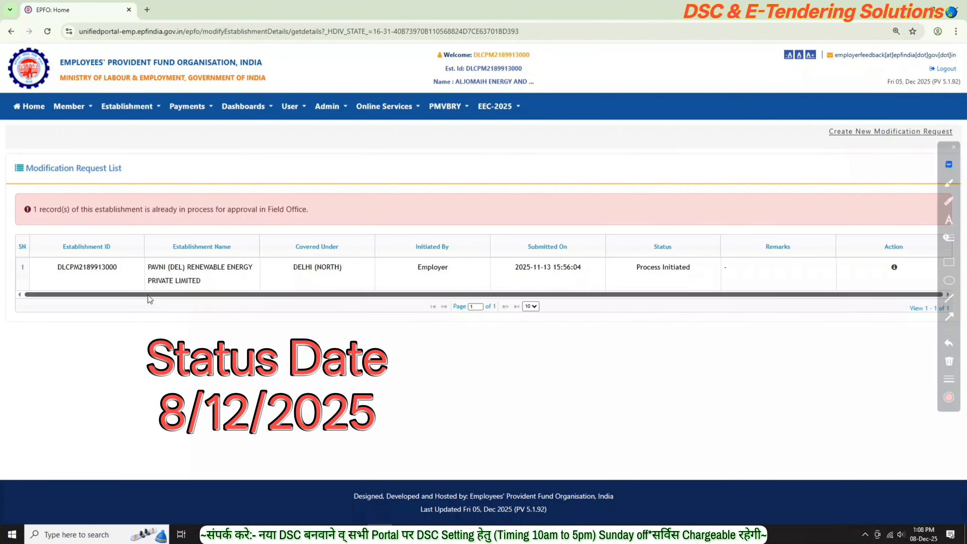
- Mark the Field Office notice with a temporary arrow and point a red arrow at the request's "Process Initiated" status
{"action": "left_click", "coordinate": [948, 319]}
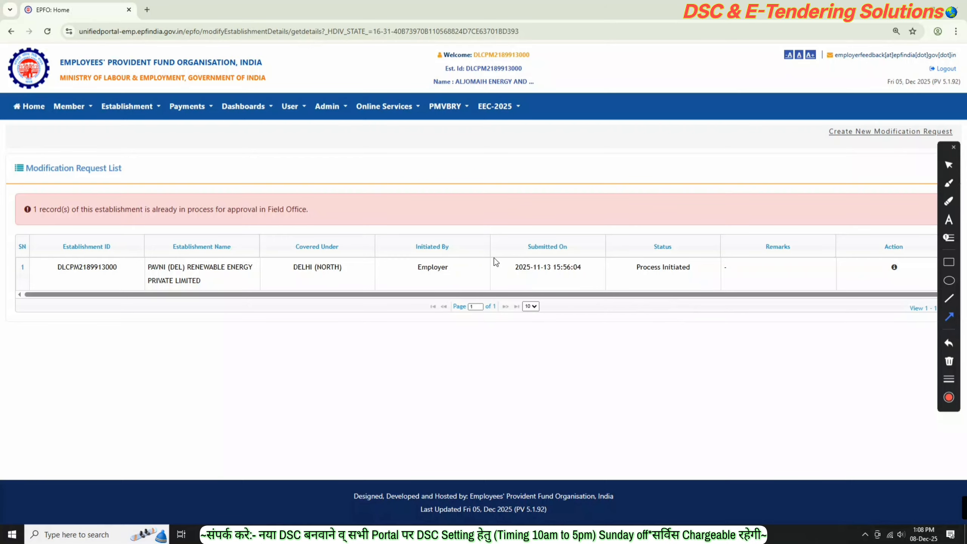
{"action": "key", "text": "Escape"}
{"action": "left_click_drag", "start_coordinate": [440, 155], "coordinate": [302, 188]}
{"action": "left_click_drag", "start_coordinate": [726, 382], "coordinate": [682, 289]}
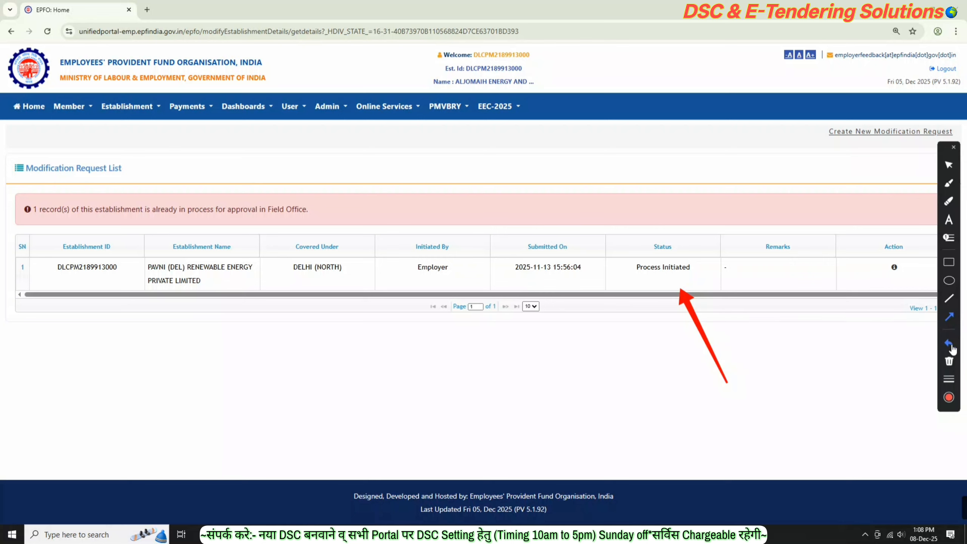
- Replace the status arrow with one pointing at the request's Submitted On date, and check today's date in the system calendar
{"action": "left_click", "coordinate": [949, 343]}
{"action": "left_click_drag", "start_coordinate": [612, 363], "coordinate": [548, 283]}
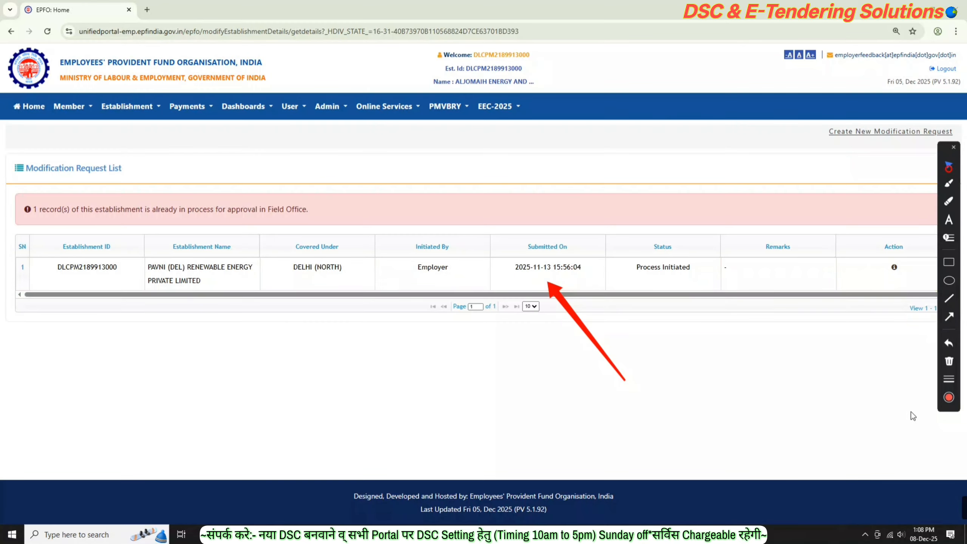
{"action": "left_click", "coordinate": [924, 535]}
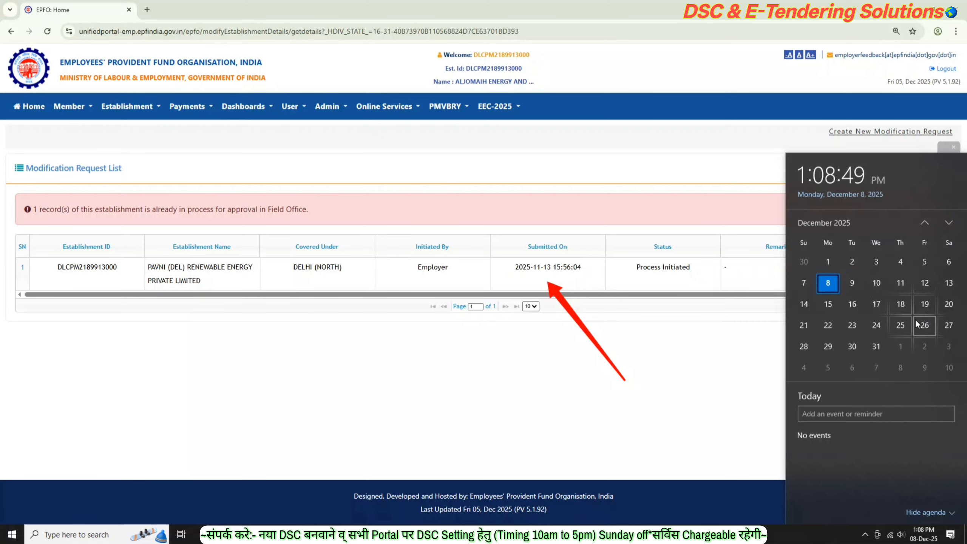
{"action": "left_click", "coordinate": [902, 283]}
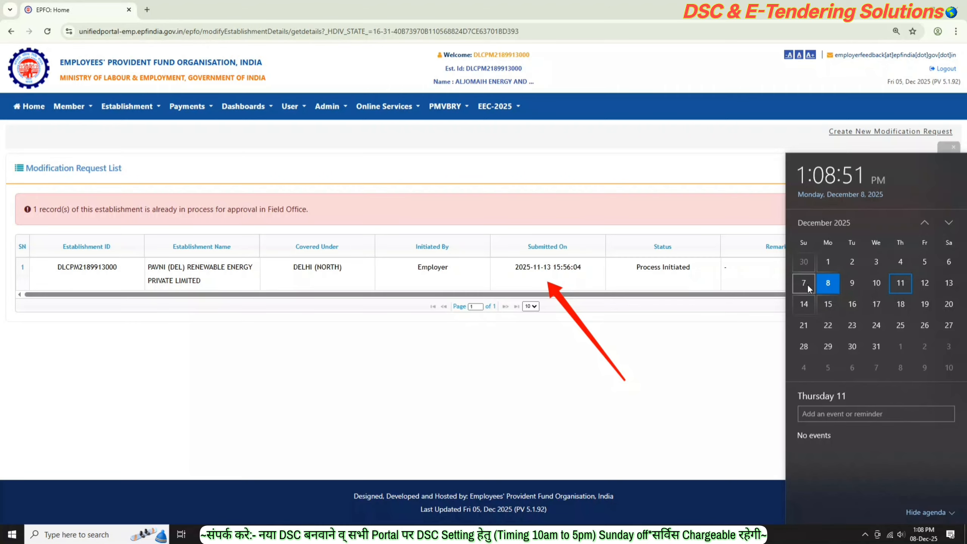
{"action": "left_click", "coordinate": [826, 285]}
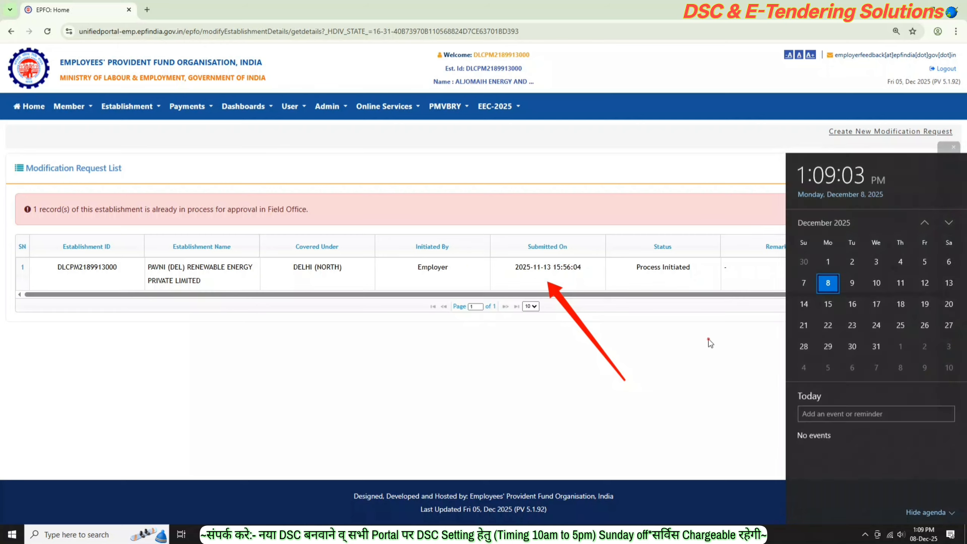
{"action": "left_click", "coordinate": [709, 340]}
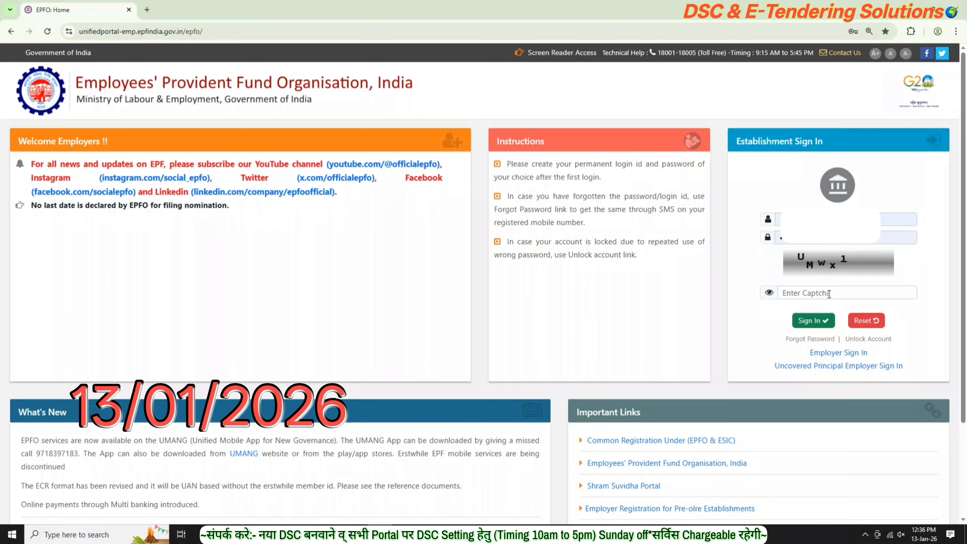
- Sign in to the establishment account with the displayed captcha and dismiss the Employee Enrollment Campaign and Date of Exit alerts
{"action": "left_click", "coordinate": [829, 293]}
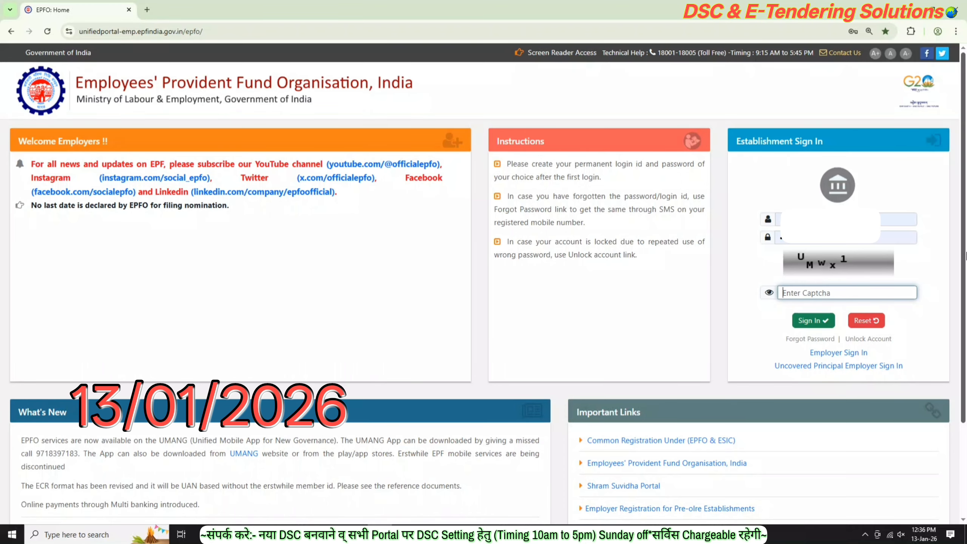
{"action": "type", "text": "UMwx1"}
{"action": "left_click", "coordinate": [803, 320]}
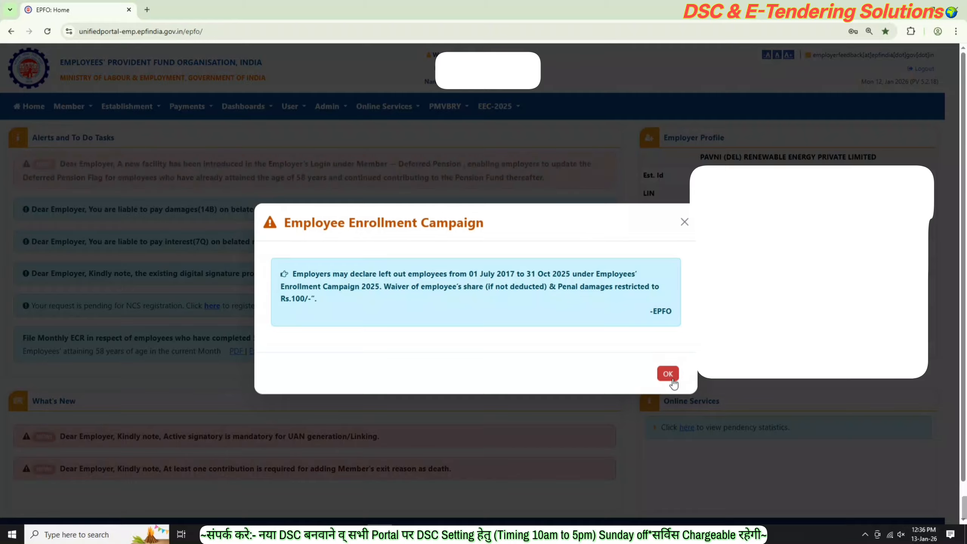
{"action": "left_click", "coordinate": [672, 380]}
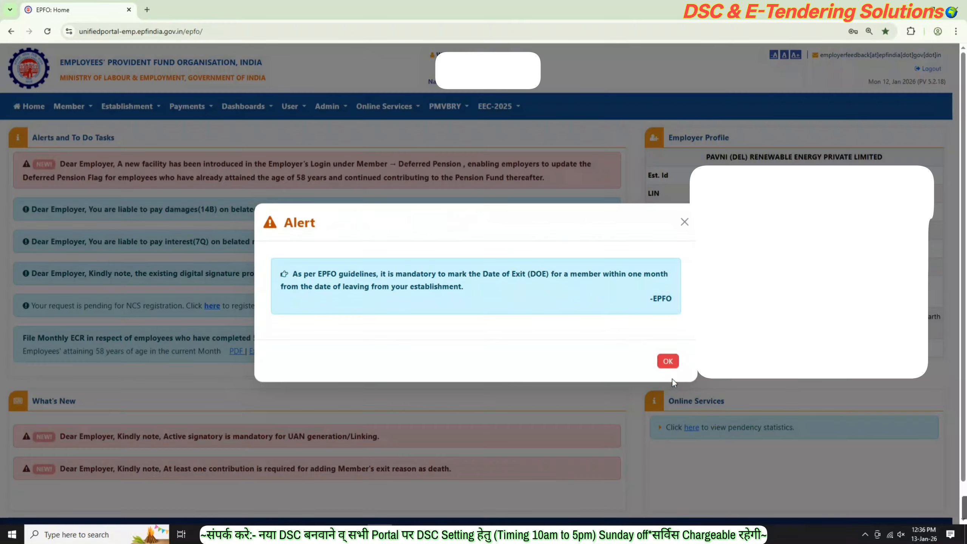
{"action": "left_click", "coordinate": [668, 362]}
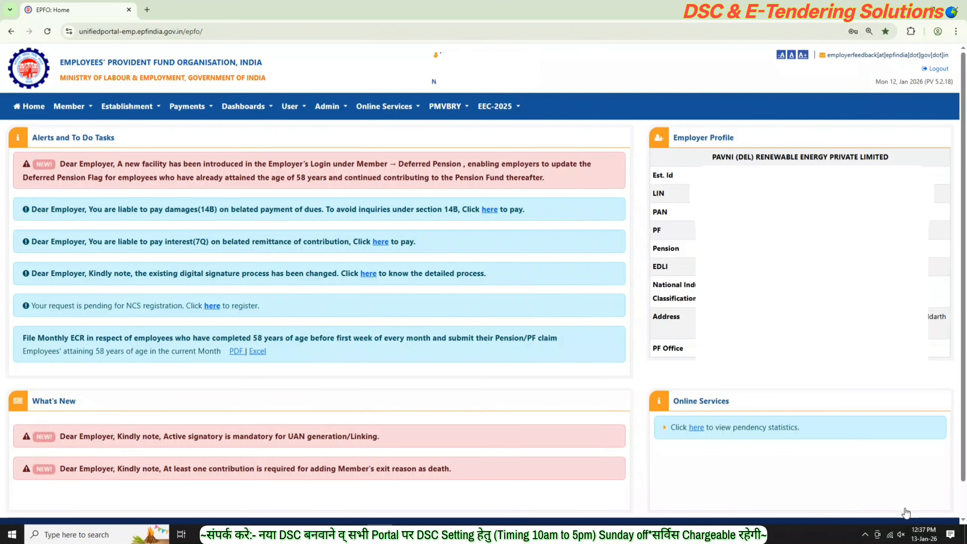
- Mark the updated company name in the Employer Profile with a temporary annotation arrow, and clear it
{"action": "left_click", "coordinate": [928, 509]}
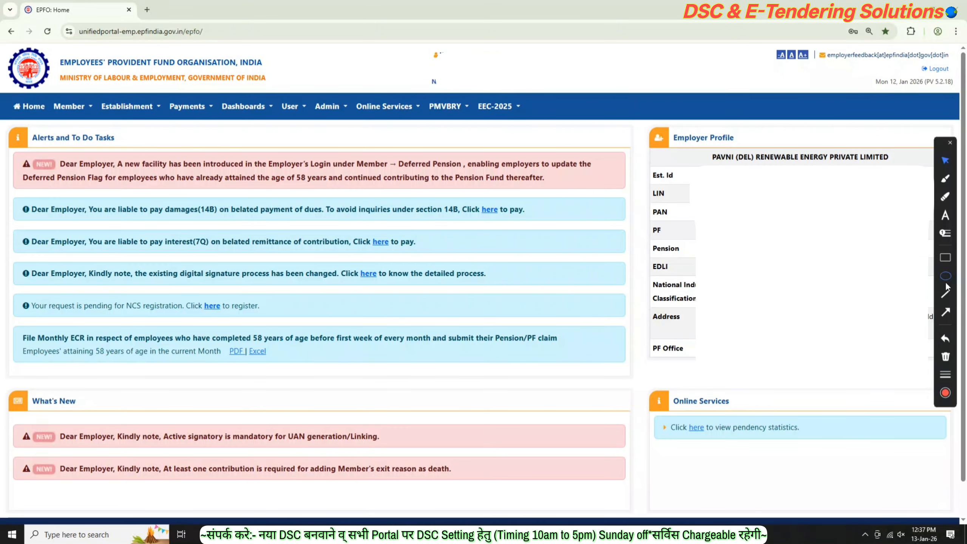
{"action": "left_click_drag", "start_coordinate": [947, 288], "coordinate": [961, 296]}
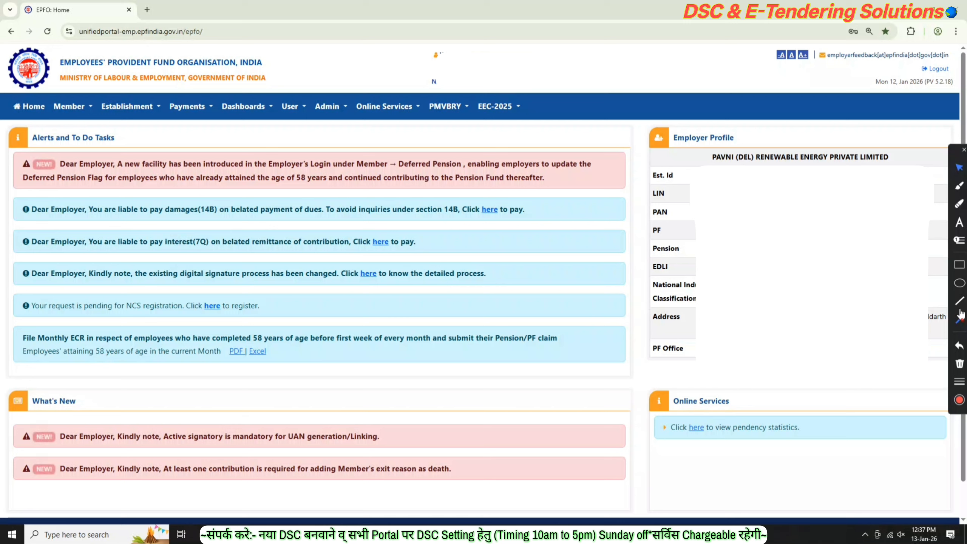
{"action": "left_click", "coordinate": [960, 318]}
{"action": "left_click_drag", "start_coordinate": [582, 195], "coordinate": [567, 207]}
{"action": "left_click_drag", "start_coordinate": [661, 177], "coordinate": [698, 161]}
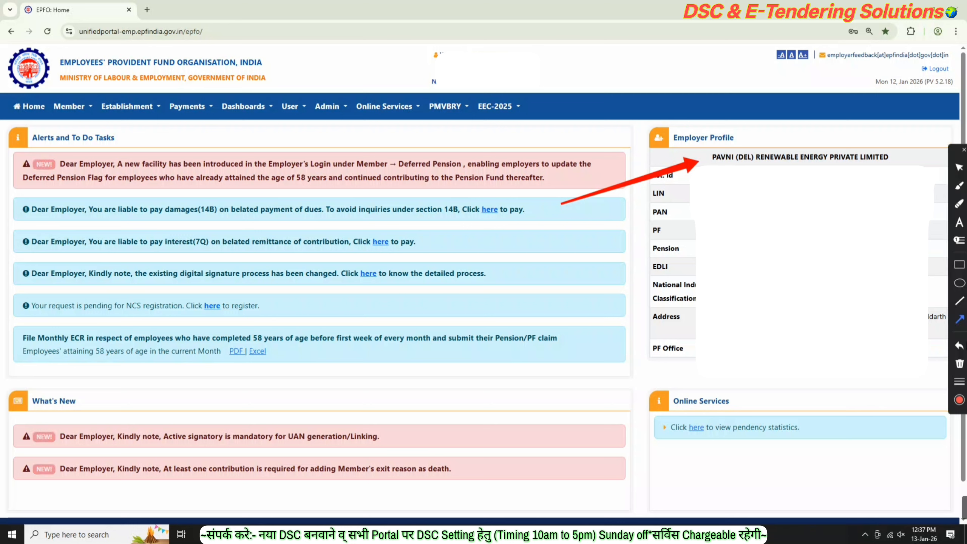
{"action": "left_click", "coordinate": [959, 364]}
{"action": "left_click", "coordinate": [959, 168]}
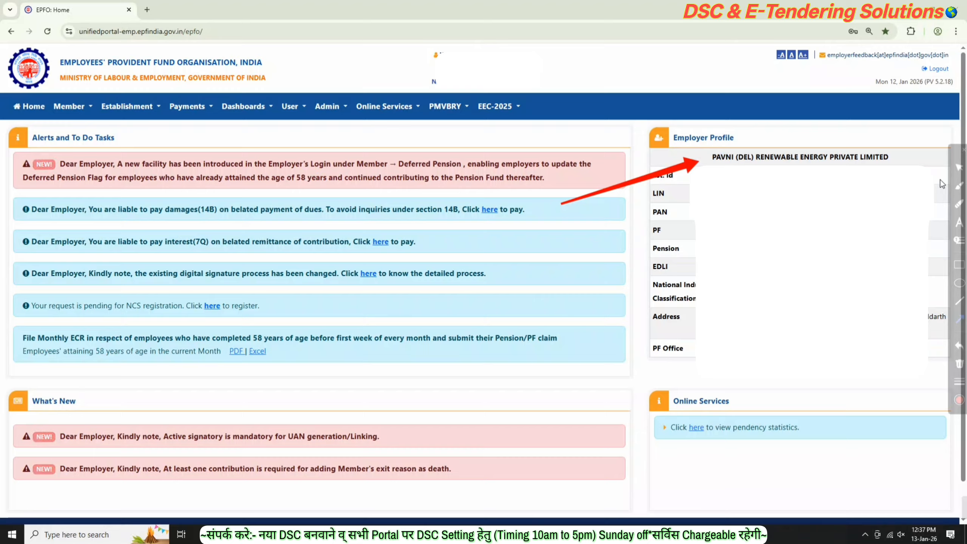
{"action": "left_click", "coordinate": [960, 366]}
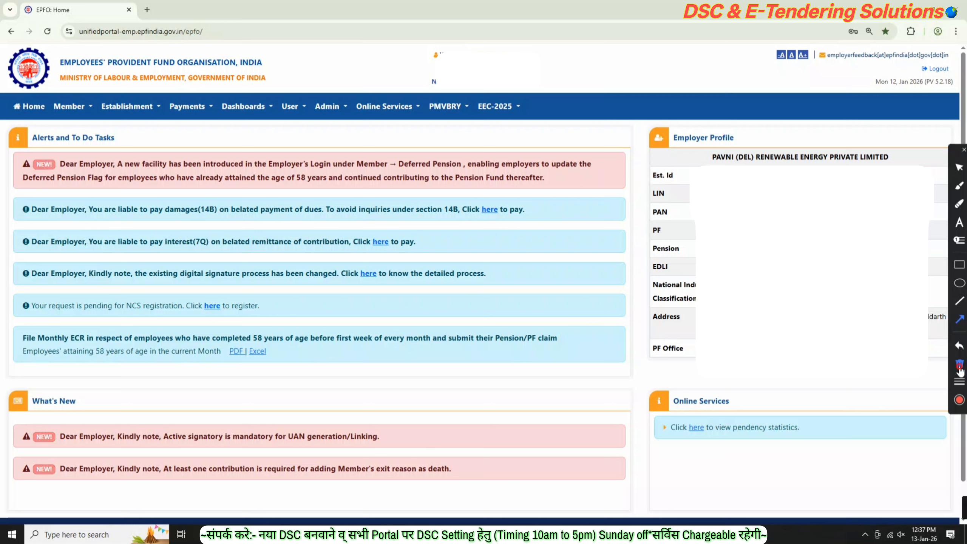
{"action": "left_click", "coordinate": [960, 168]}
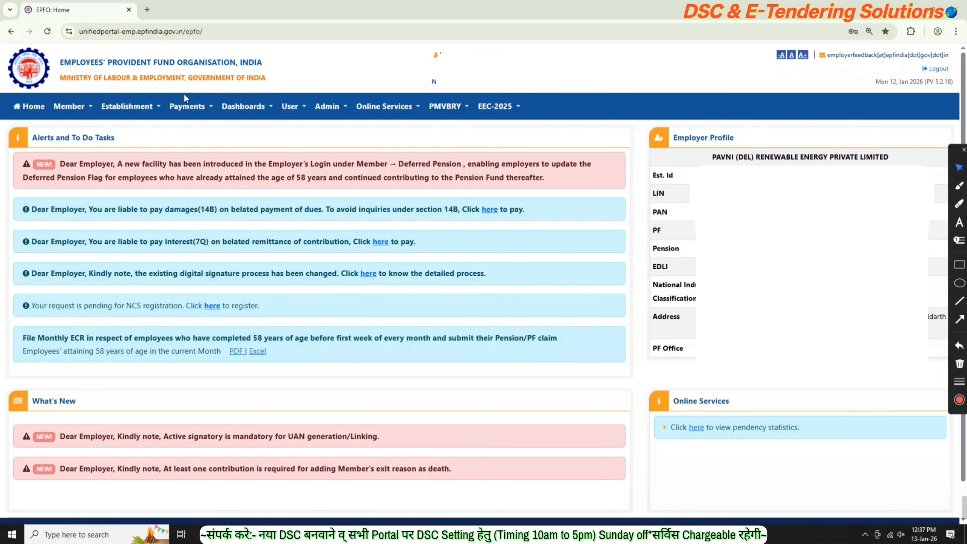